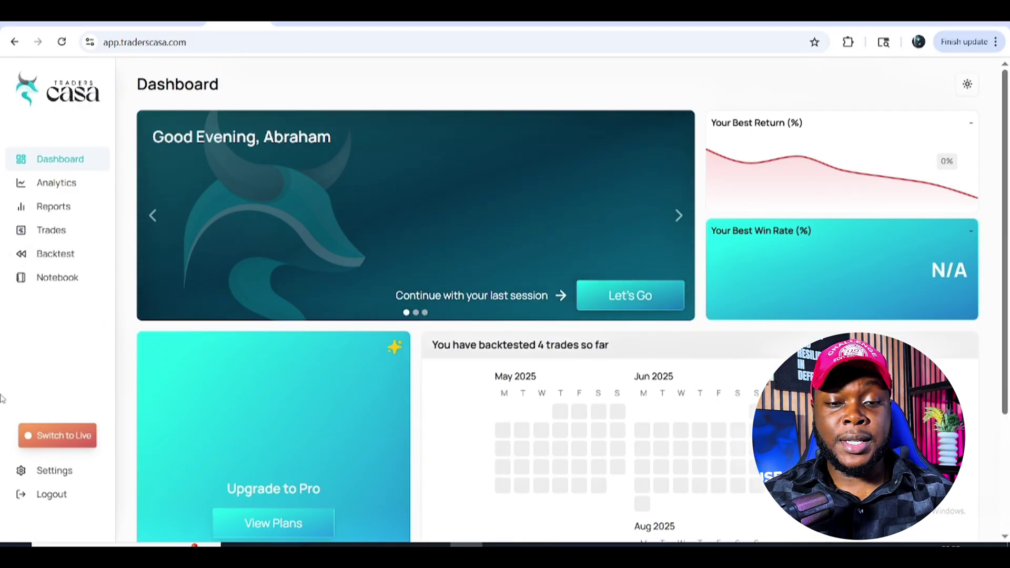
Start a new backtest session named SNR strategy and choose XAU/USD as its pair.
{"action": "left_click", "coordinate": [65, 255]}
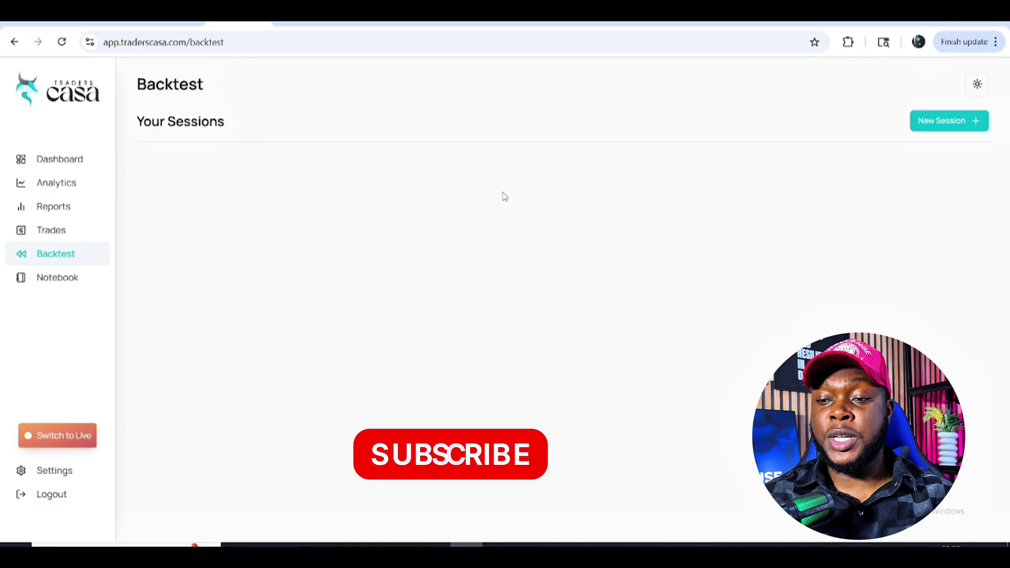
{"action": "left_click", "coordinate": [930, 128]}
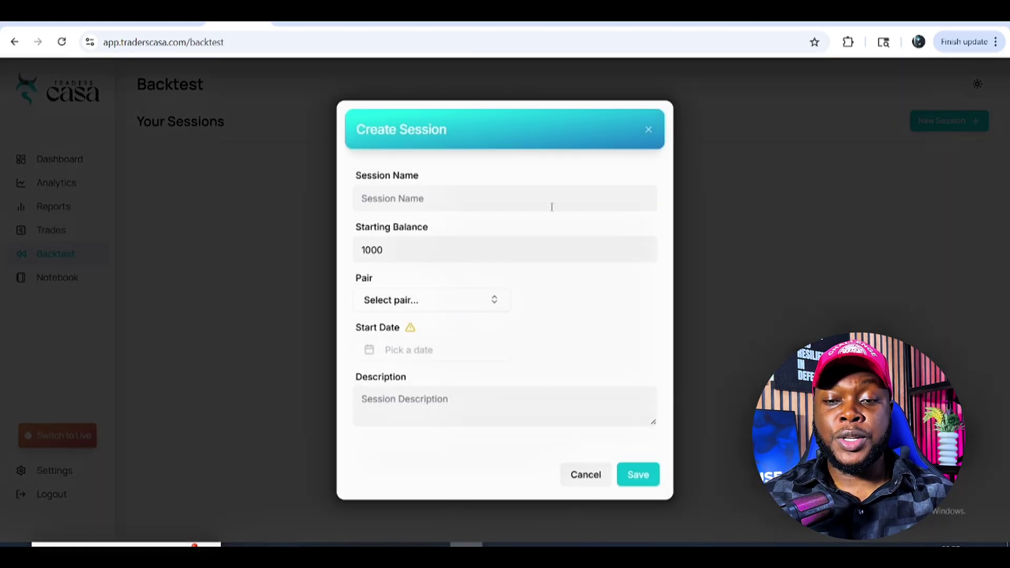
{"action": "left_click", "coordinate": [432, 201]}
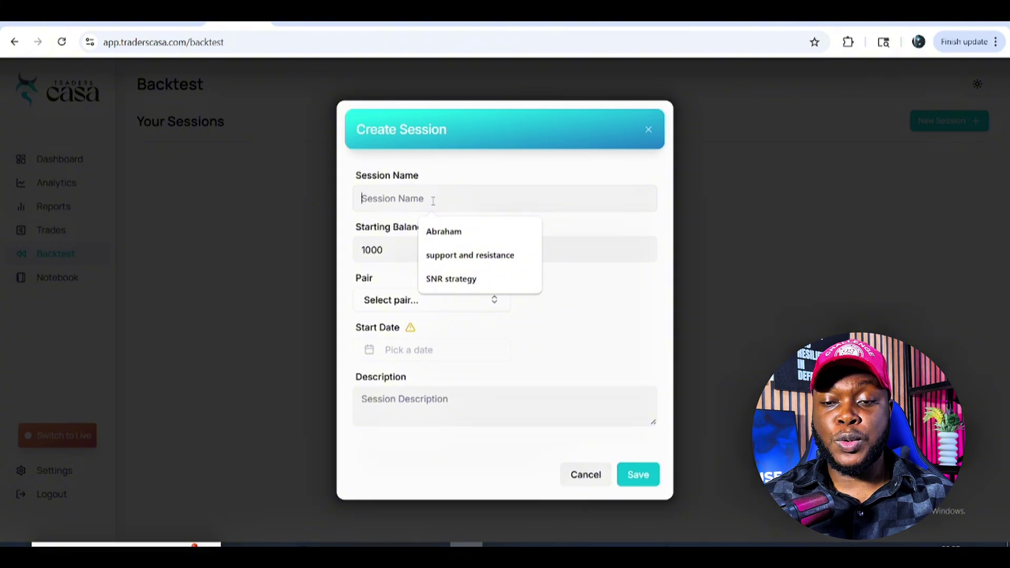
{"action": "left_click", "coordinate": [448, 284]}
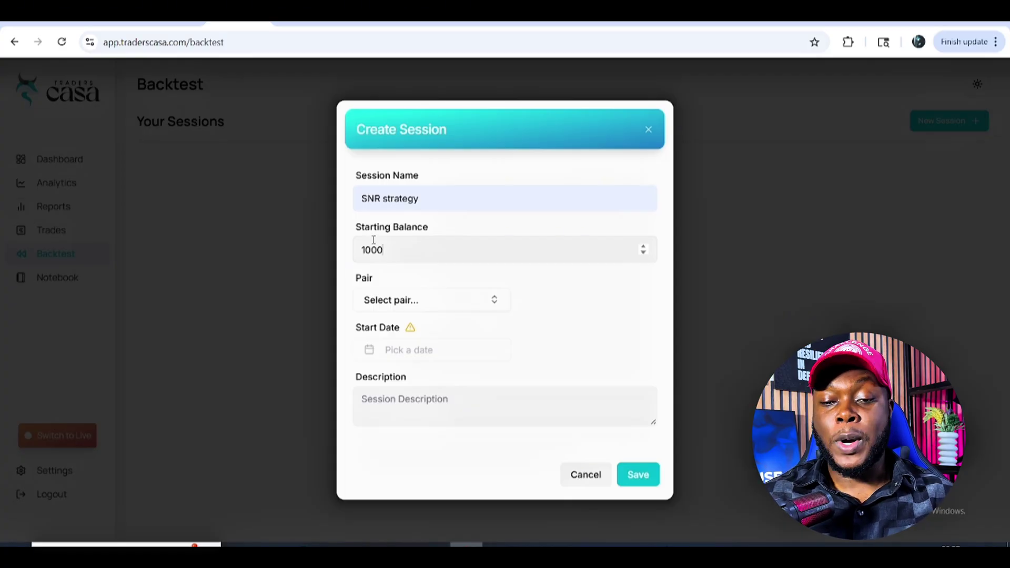
{"action": "left_click", "coordinate": [473, 299]}
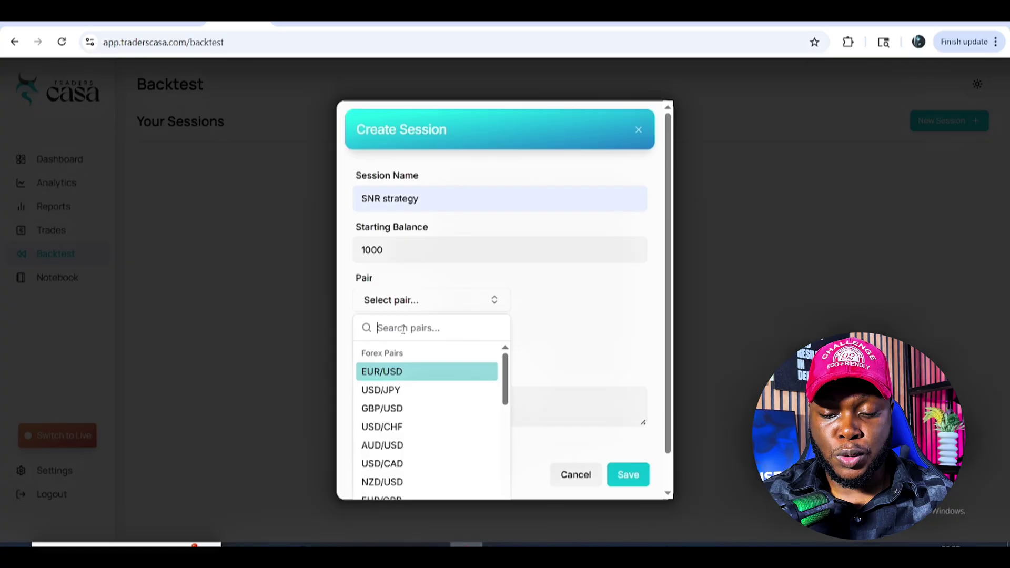
{"action": "type", "text": "xa"}
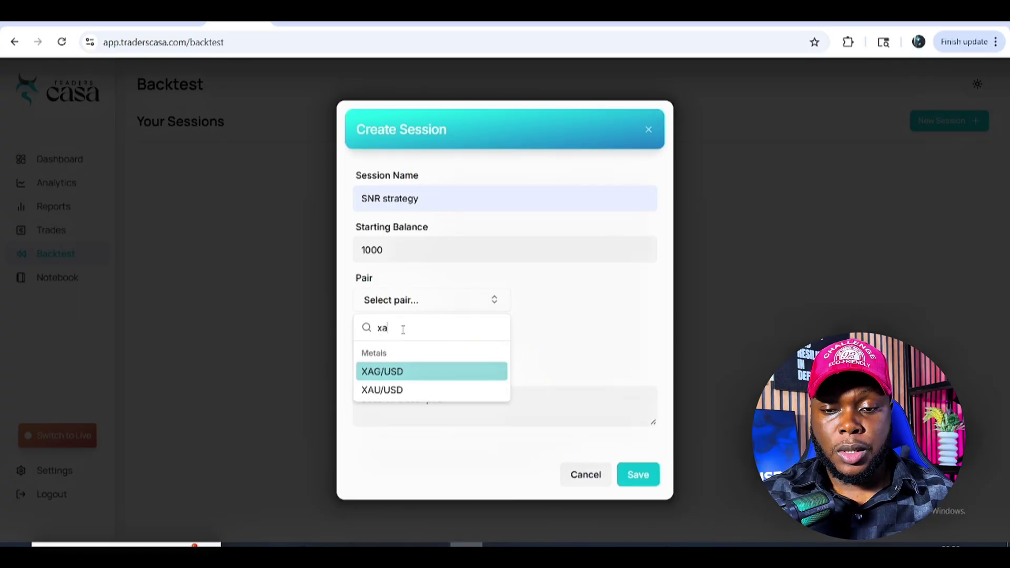
{"action": "left_click", "coordinate": [408, 399]}
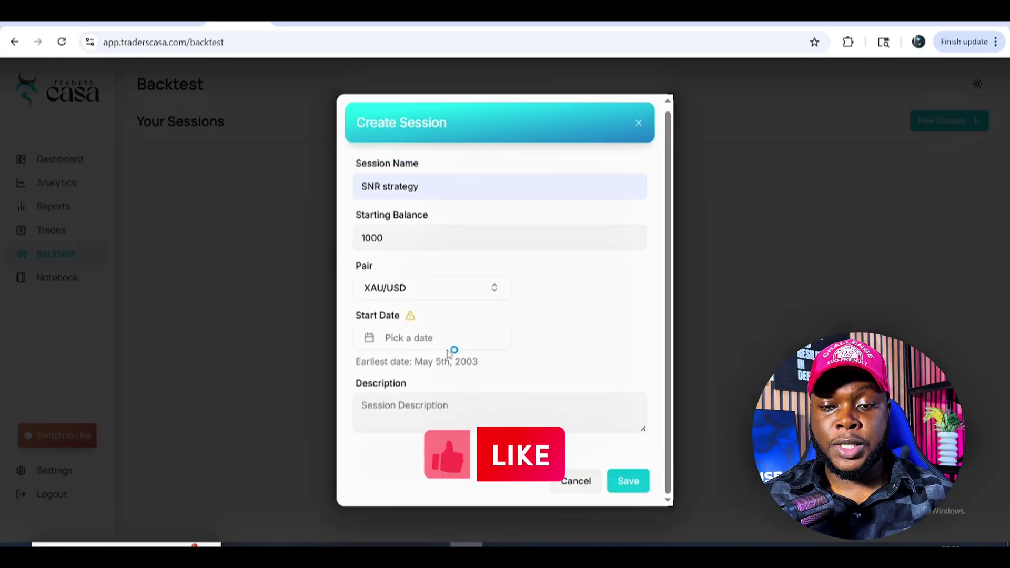
Set the session's start date to June 9th, 2025, leave the description empty and save the session.
{"action": "left_click", "coordinate": [424, 339]}
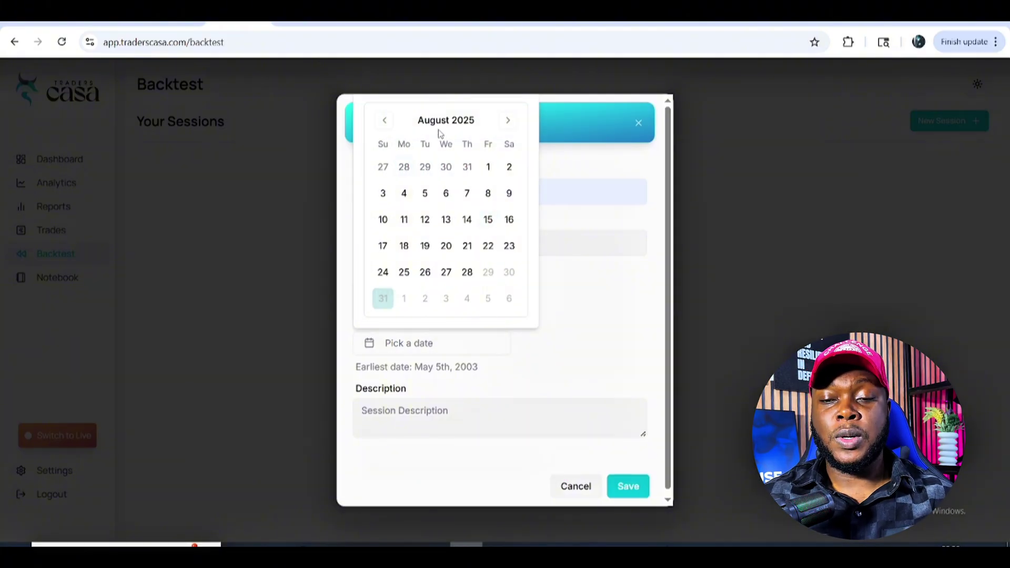
{"action": "left_click", "coordinate": [386, 122]}
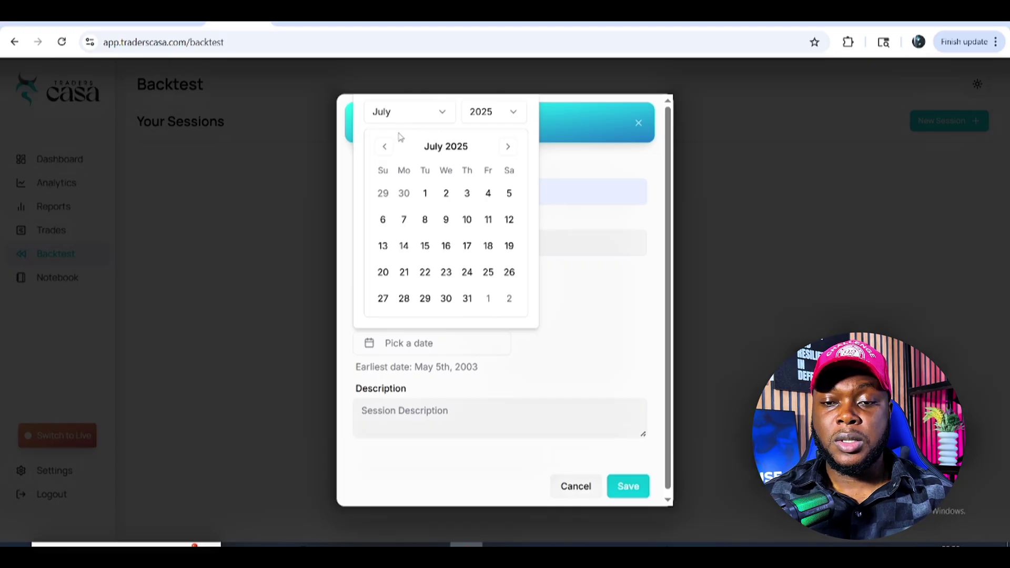
{"action": "left_click", "coordinate": [384, 148]}
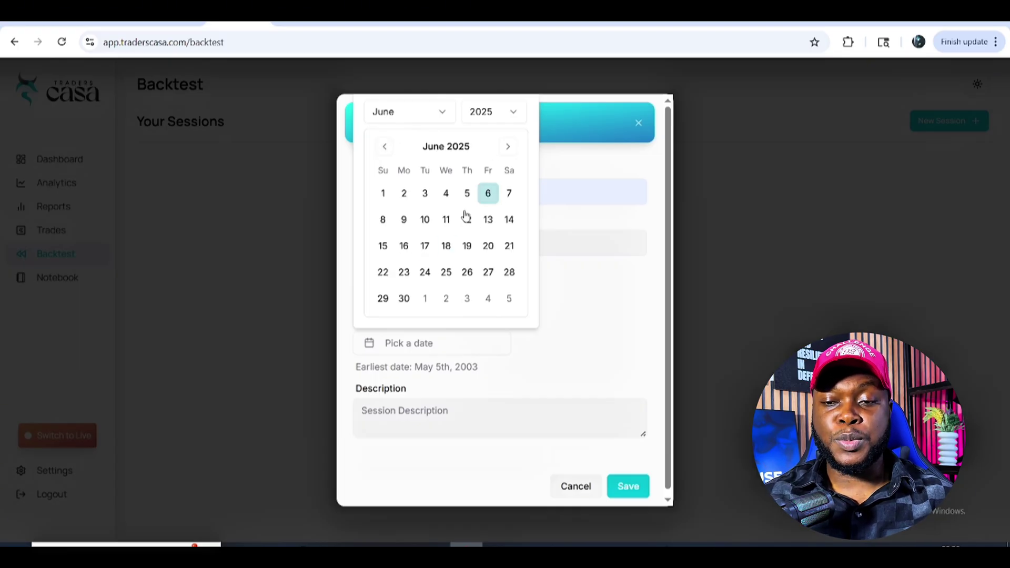
{"action": "left_click", "coordinate": [404, 220]}
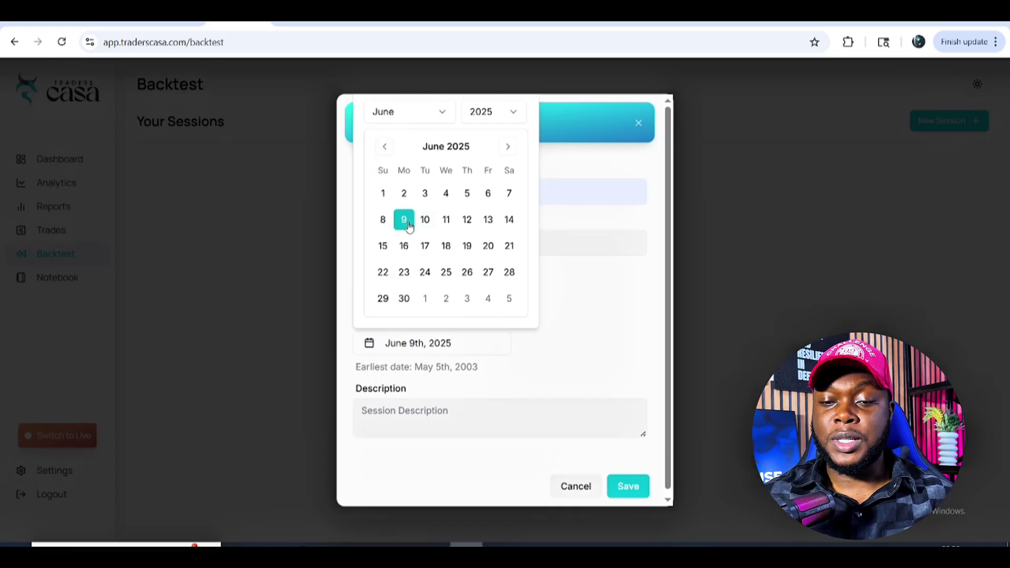
{"action": "left_click", "coordinate": [483, 415]}
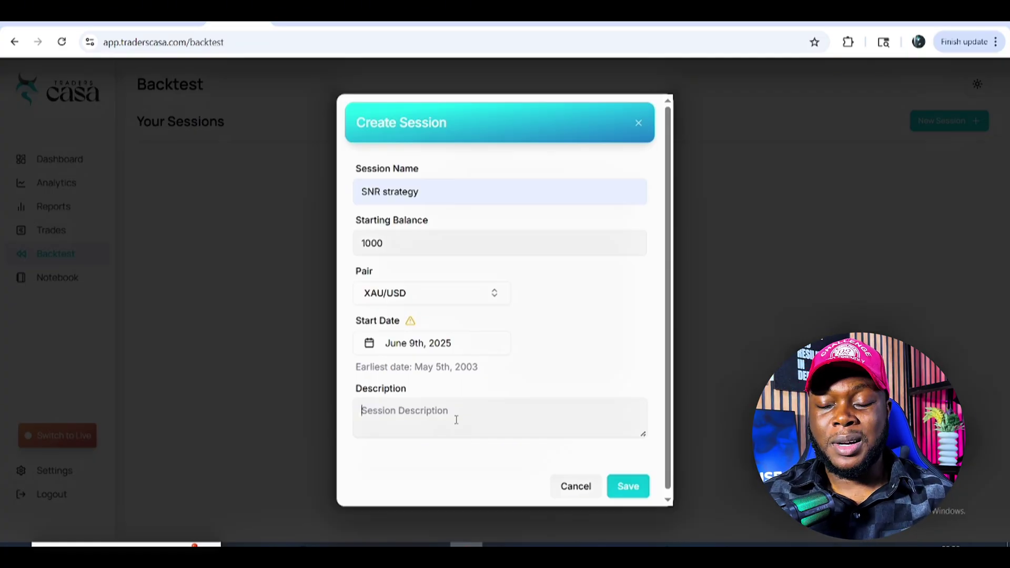
{"action": "left_click", "coordinate": [621, 493]}
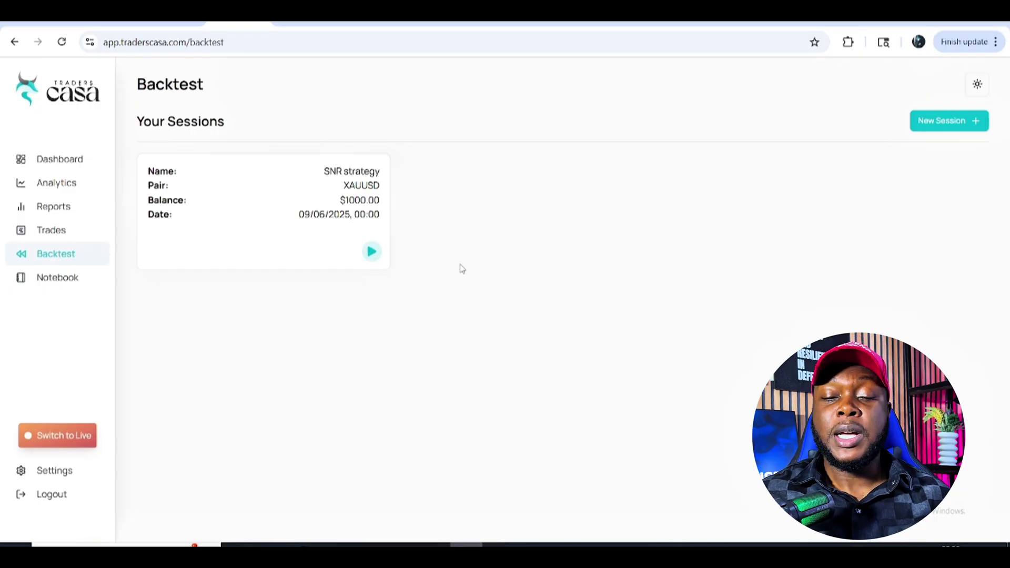
Open the SNR strategy session's chart with free space after the latest candles.
{"action": "left_click", "coordinate": [372, 252]}
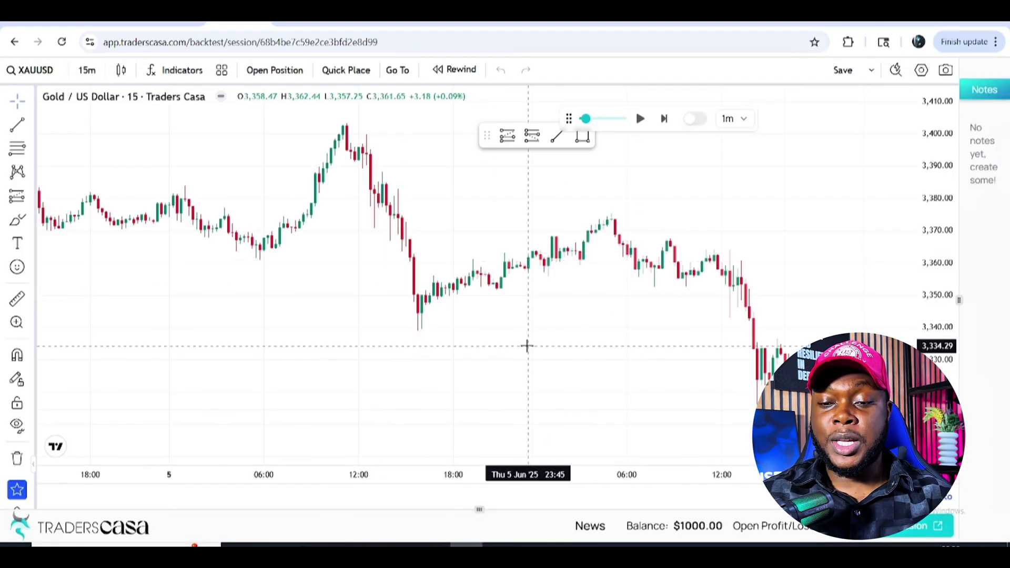
{"action": "left_click_drag", "start_coordinate": [528, 345], "coordinate": [291, 332]}
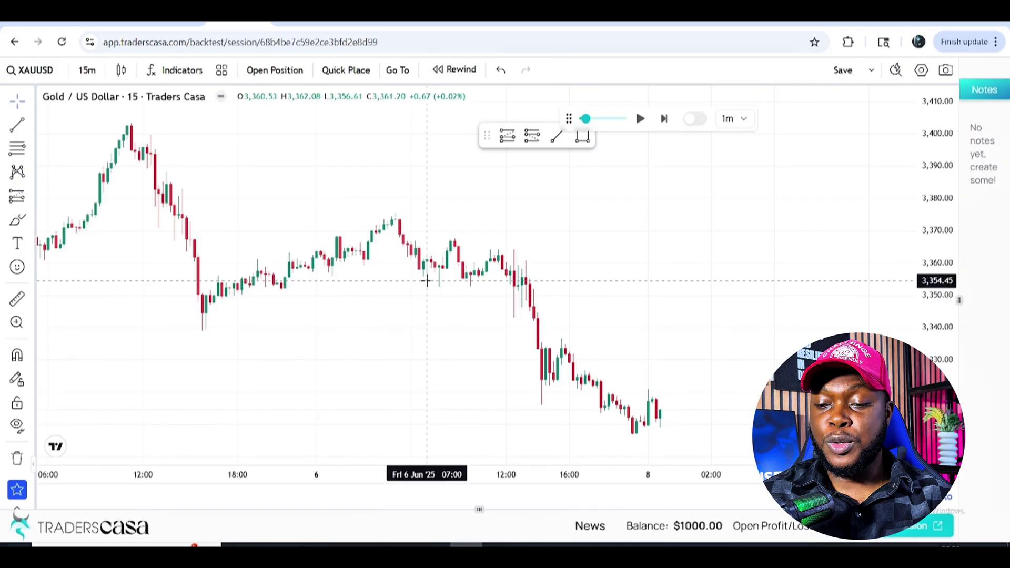
{"action": "left_click_drag", "start_coordinate": [721, 311], "coordinate": [641, 310]}
{"action": "left_click_drag", "start_coordinate": [608, 372], "coordinate": [534, 365]}
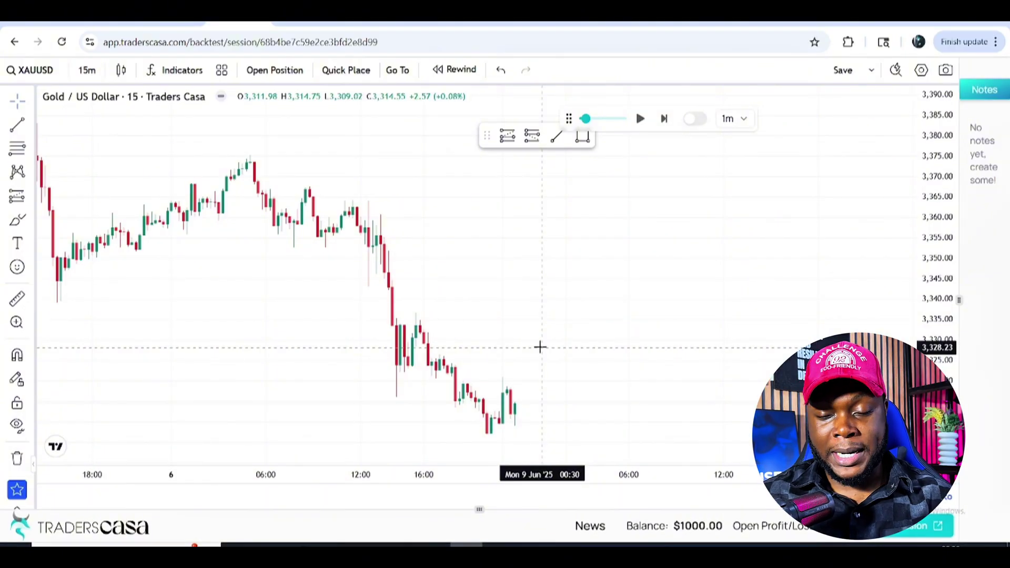
{"action": "left_click_drag", "start_coordinate": [561, 397], "coordinate": [547, 356]}
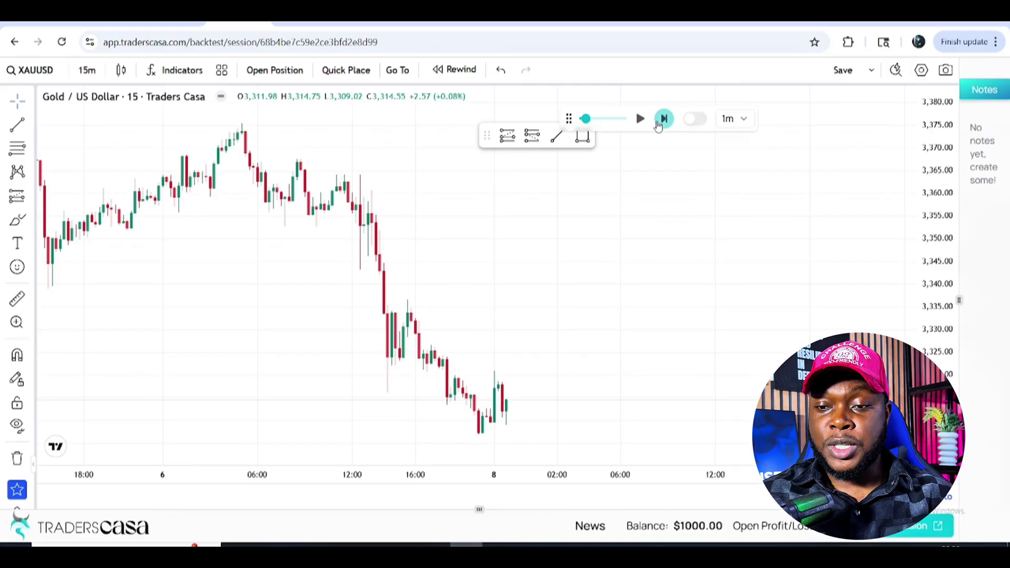
Set the replay interval to 30m, play the market forward and pause it on the morning of 9 June.
{"action": "left_click", "coordinate": [735, 124]}
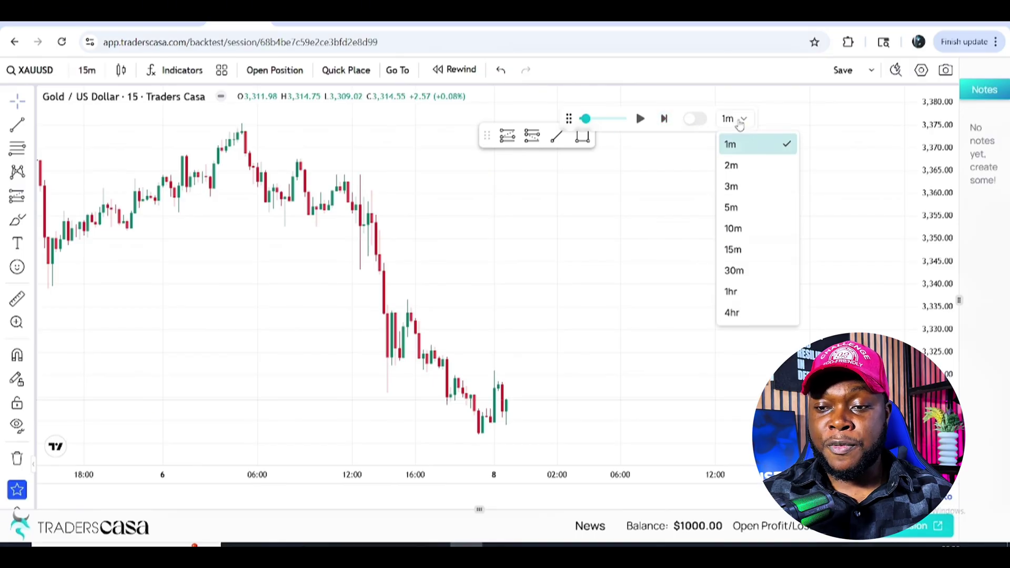
{"action": "left_click", "coordinate": [736, 272]}
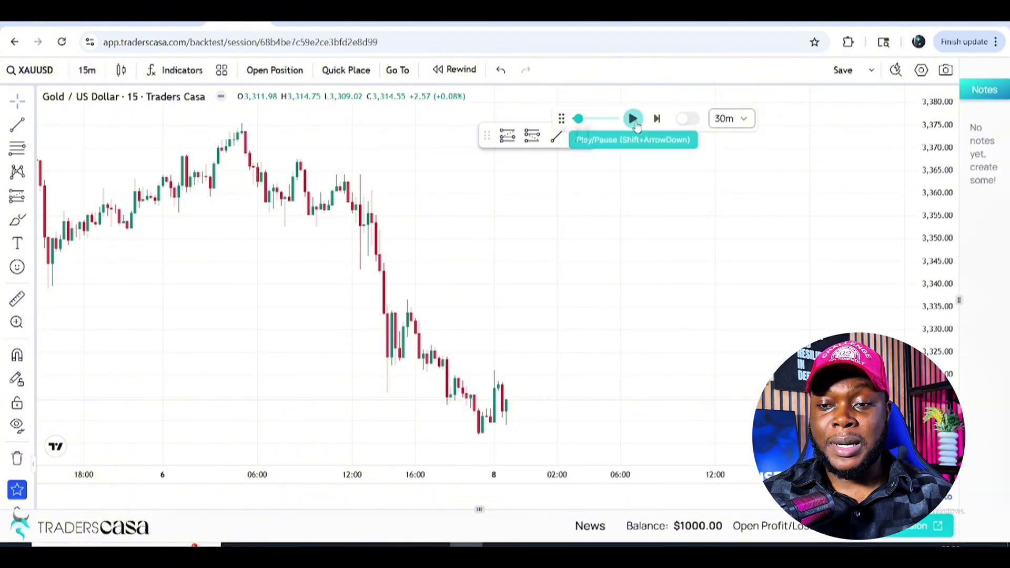
{"action": "left_click", "coordinate": [634, 123]}
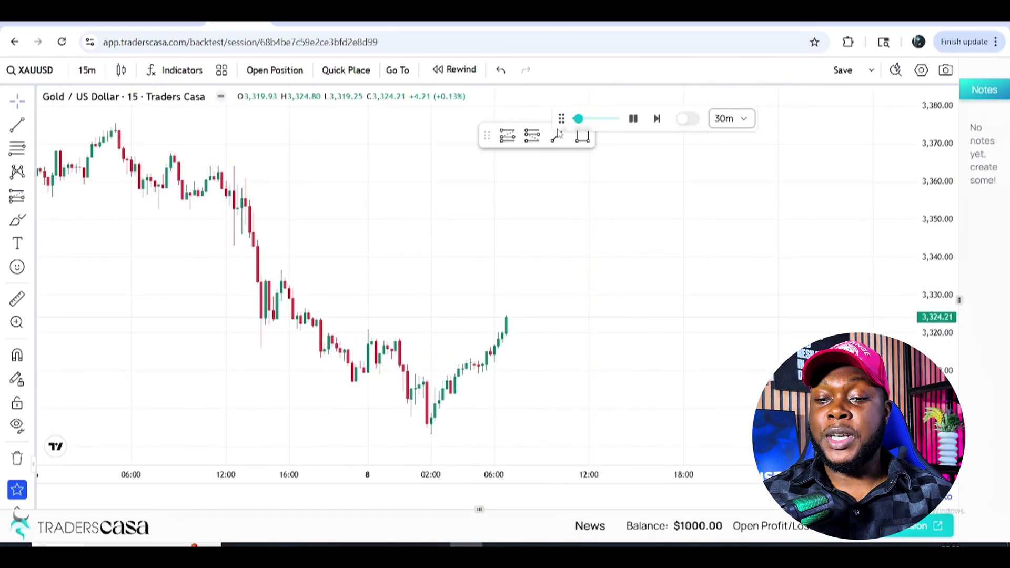
{"action": "left_click", "coordinate": [634, 119]}
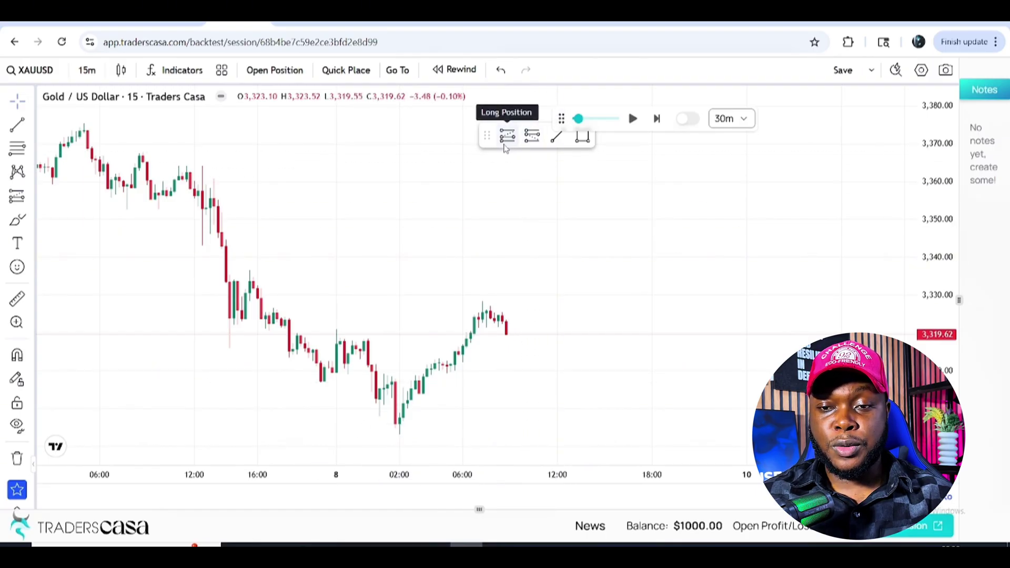
Draw a long position at the latest candle, entry about 3,319.69, with the stop about 10.61 below and the target about 27.11 above.
{"action": "left_click", "coordinate": [507, 137]}
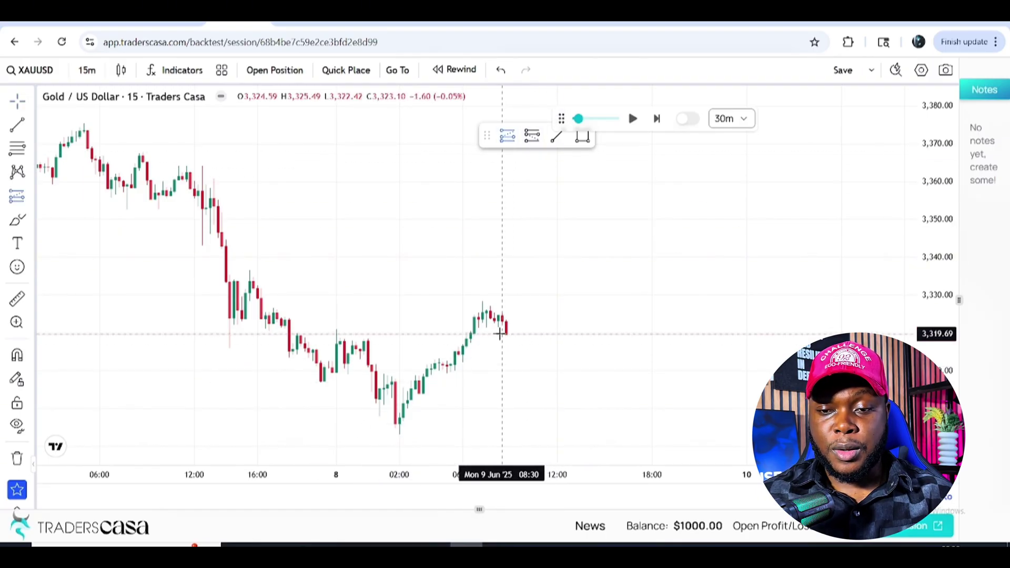
{"action": "left_click", "coordinate": [501, 334]}
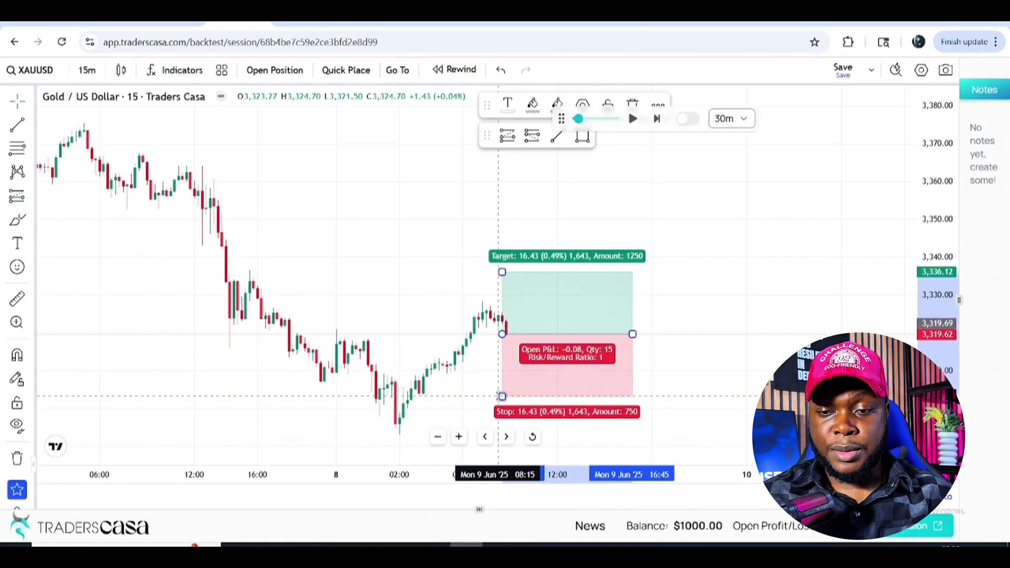
{"action": "left_click_drag", "start_coordinate": [498, 396], "coordinate": [495, 374]}
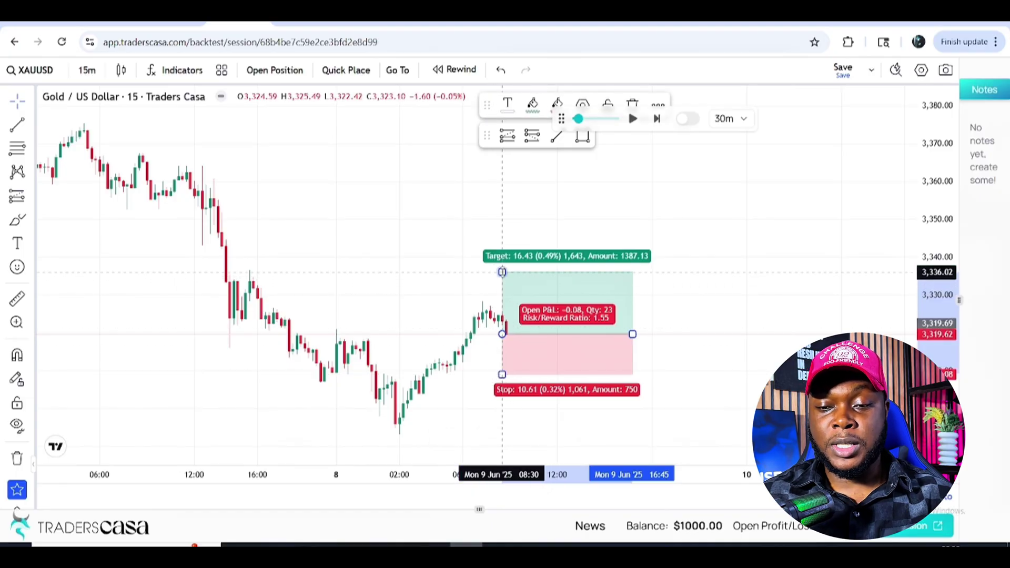
{"action": "left_click_drag", "start_coordinate": [502, 272], "coordinate": [502, 232]}
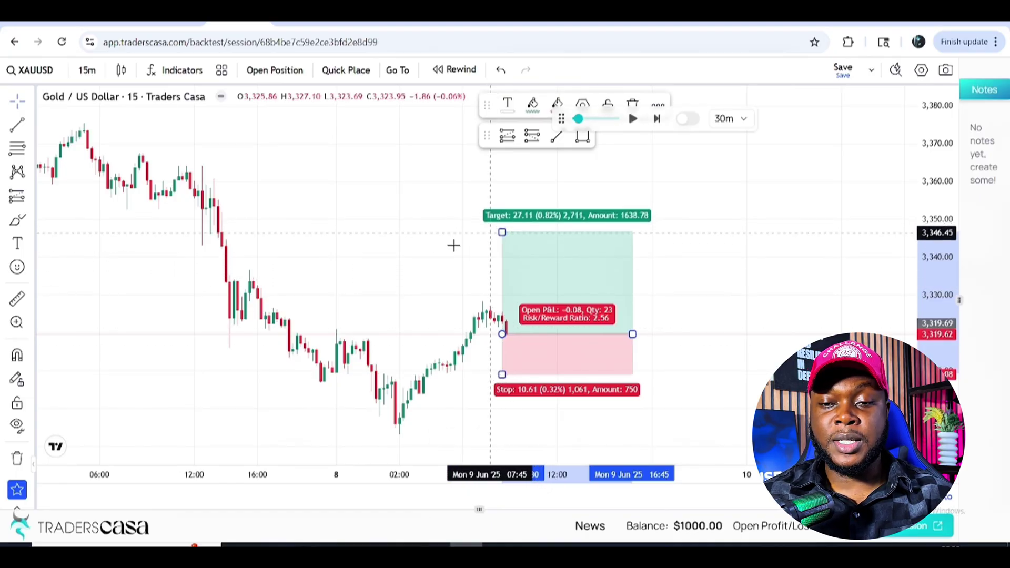
{"action": "left_click", "coordinate": [420, 257]}
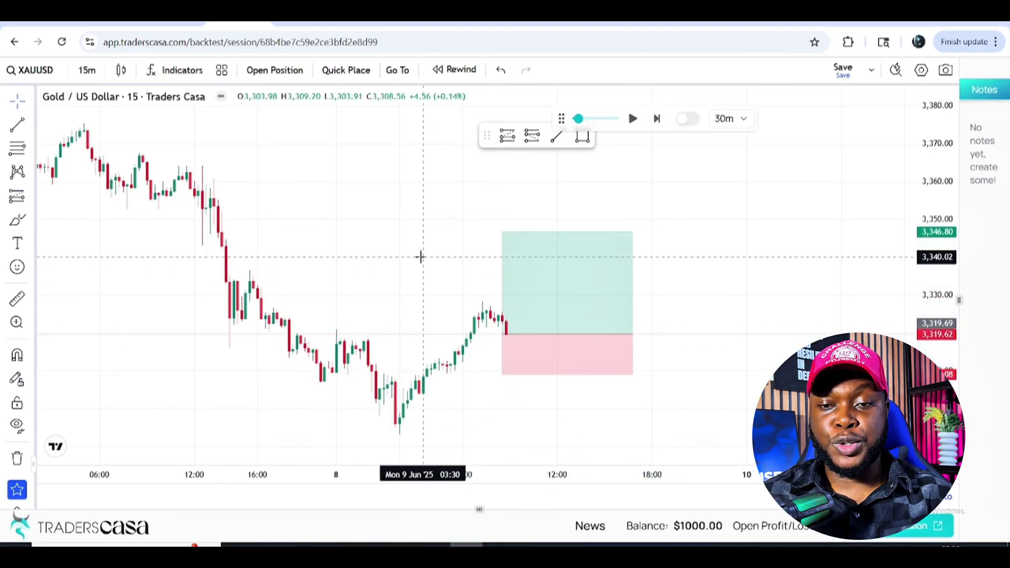
Check the stop price of the long position drawn on the chart against the trade form.
{"action": "left_click", "coordinate": [272, 73]}
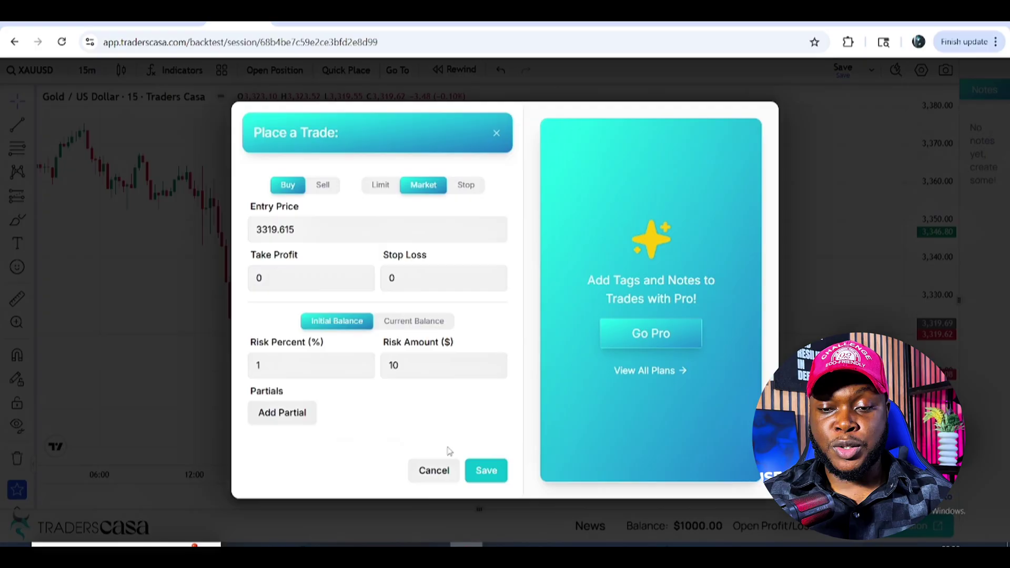
{"action": "left_click", "coordinate": [432, 471]}
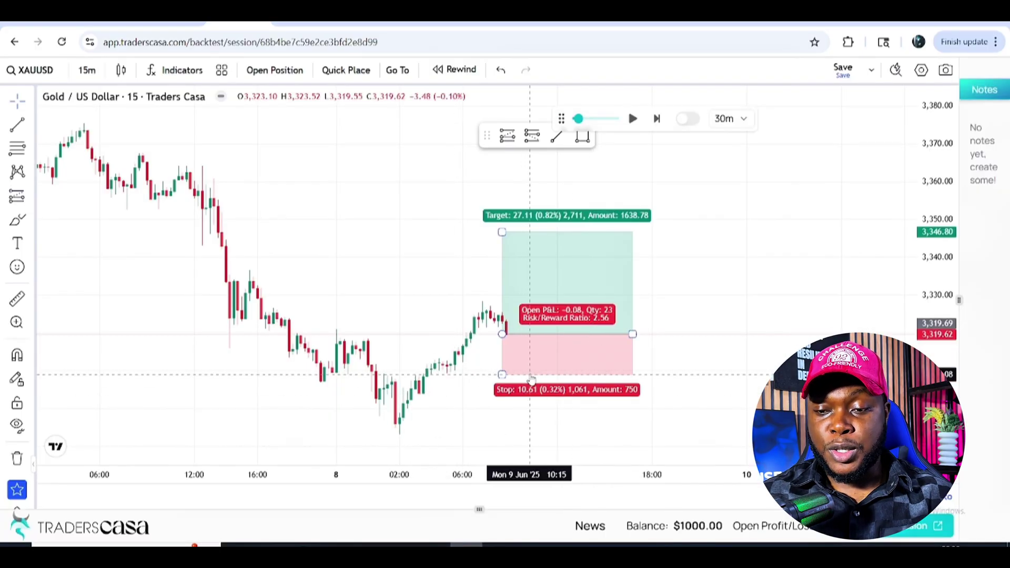
{"action": "left_click", "coordinate": [528, 387]}
{"action": "left_click", "coordinate": [501, 374]}
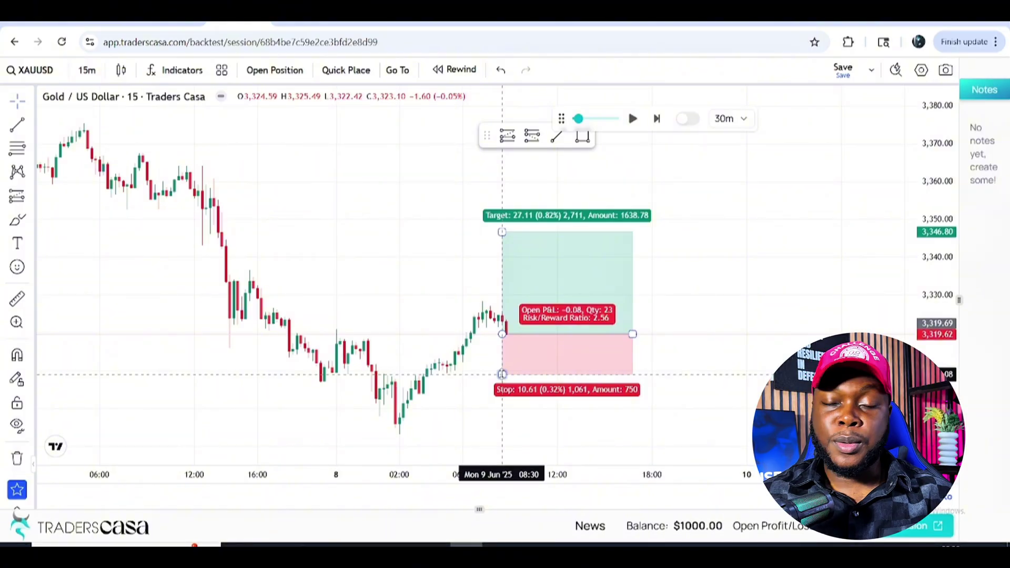
{"action": "left_click", "coordinate": [293, 240]}
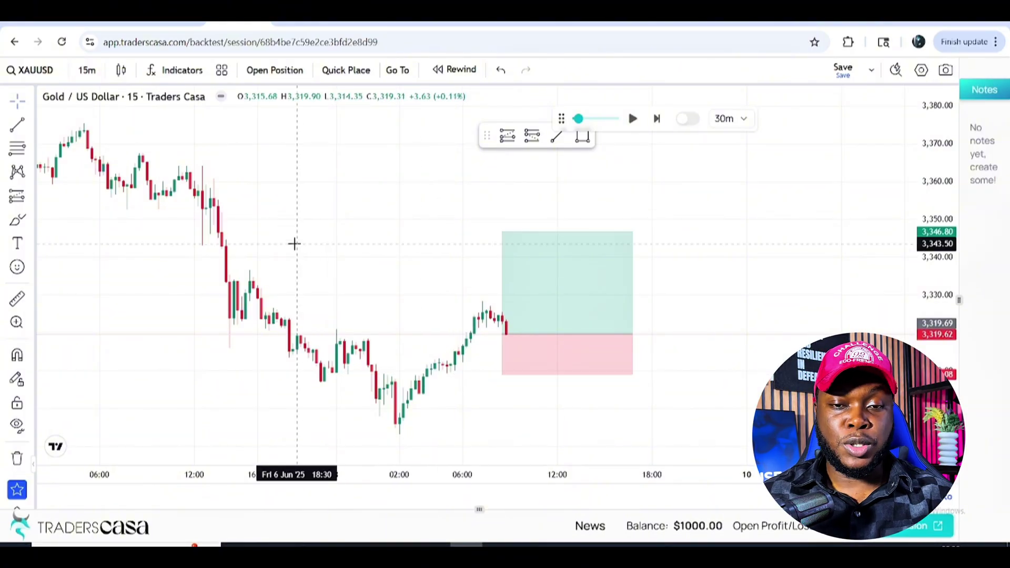
Start a market buy trade with the stop loss set to 3309,8 and the risk amount set to $100.
{"action": "left_click", "coordinate": [274, 70]}
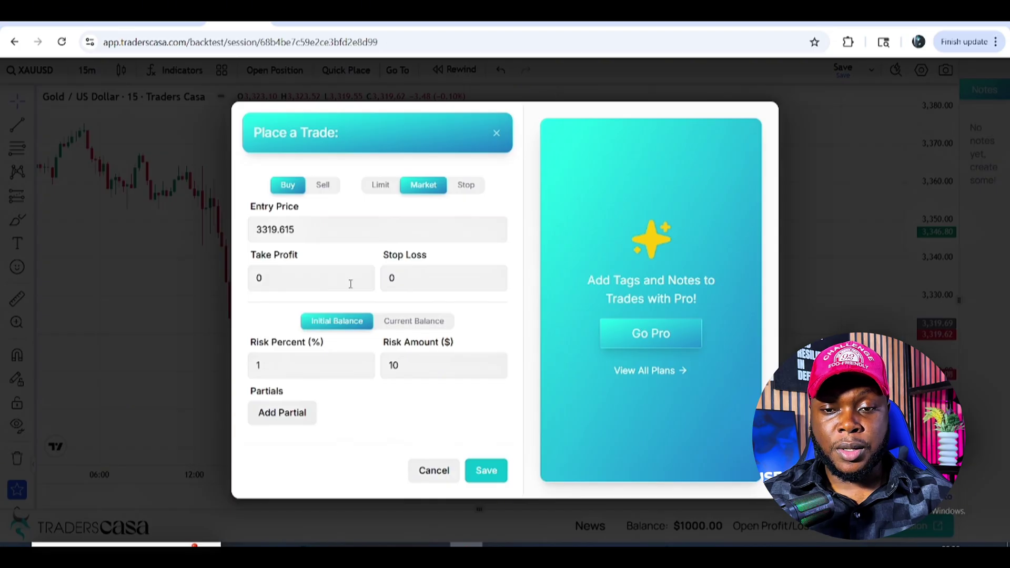
{"action": "key", "text": "BackSpace"}
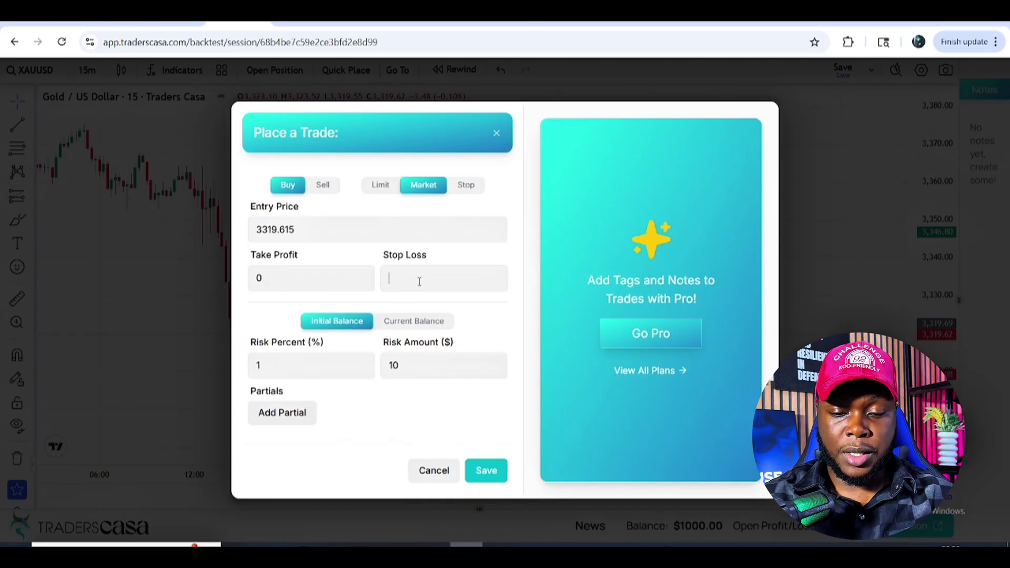
{"action": "type", "text": "3309,8"}
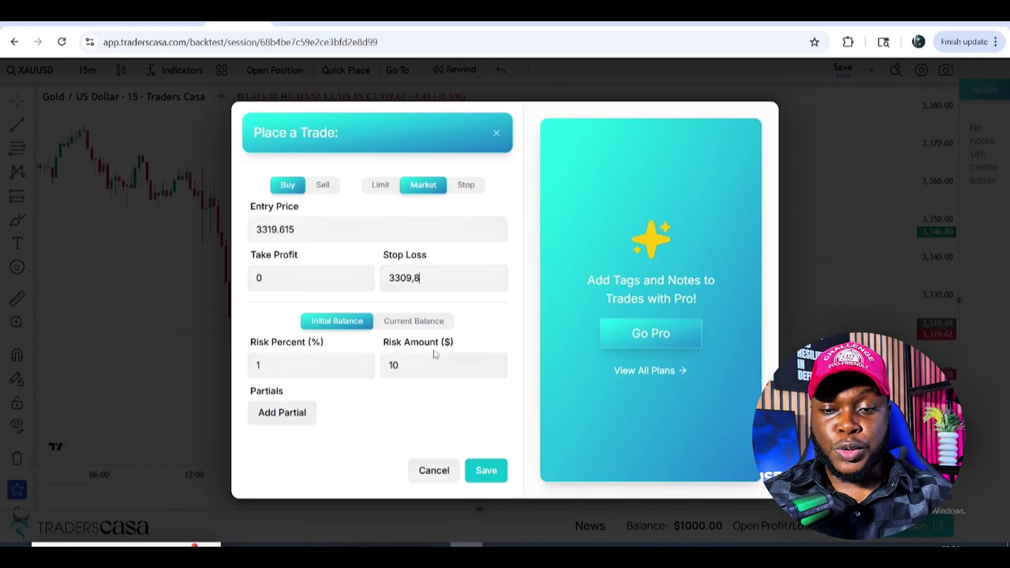
{"action": "left_click", "coordinate": [413, 370]}
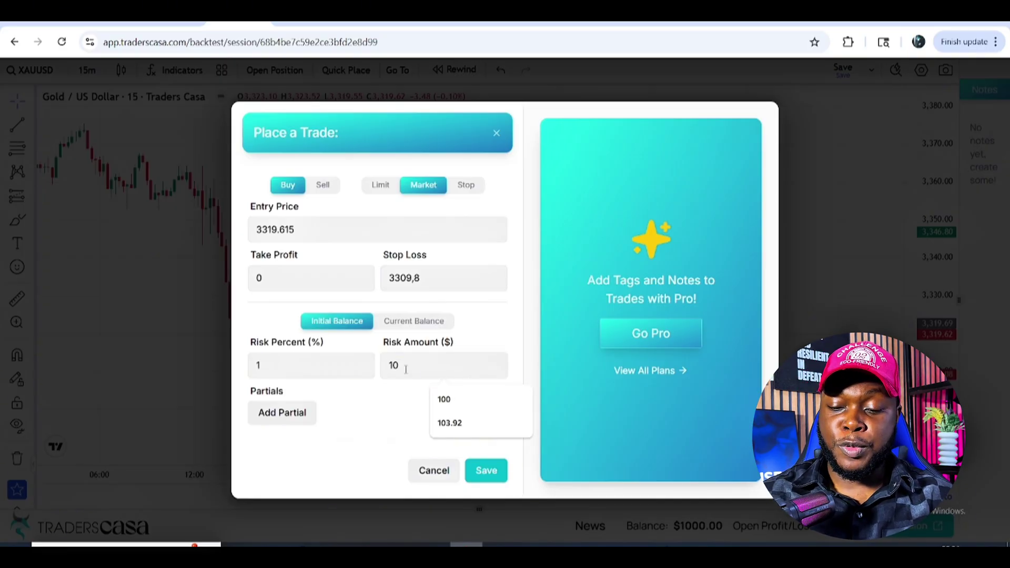
{"action": "type", "text": "0"}
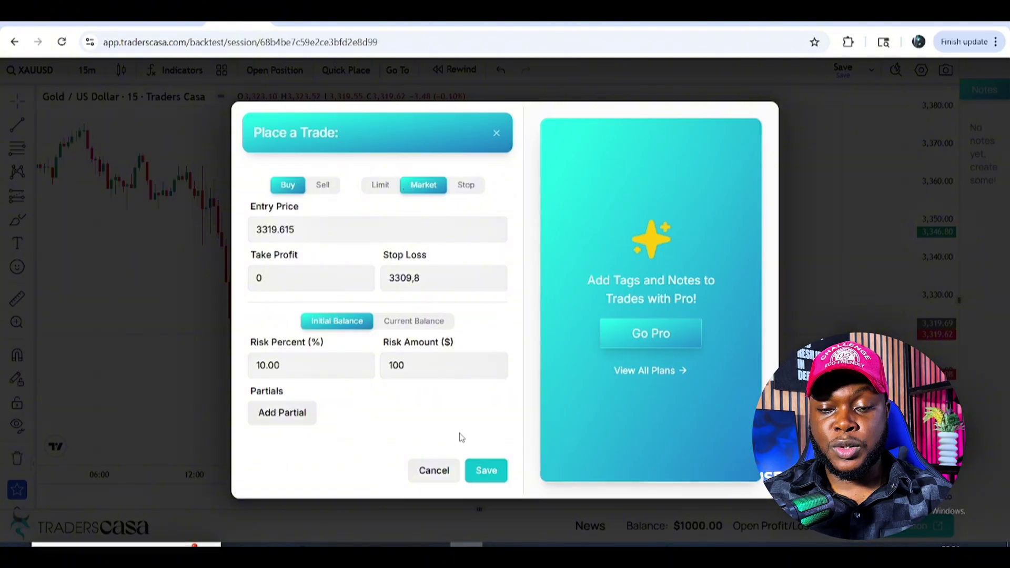
Set the market buy trade's take profit to 3330.09 and save the trade.
{"action": "left_click", "coordinate": [494, 474]}
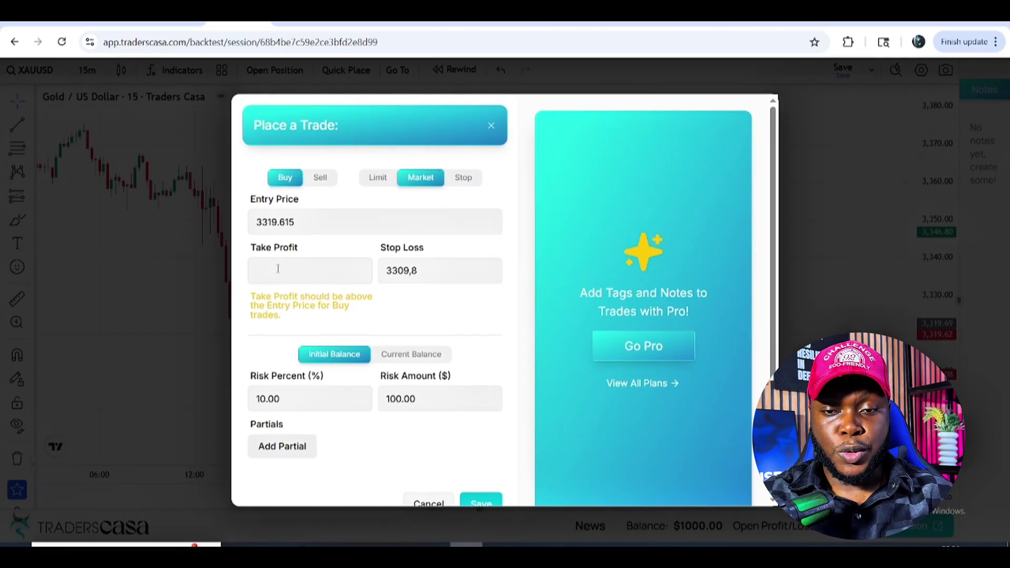
{"action": "type", "text": "33"}
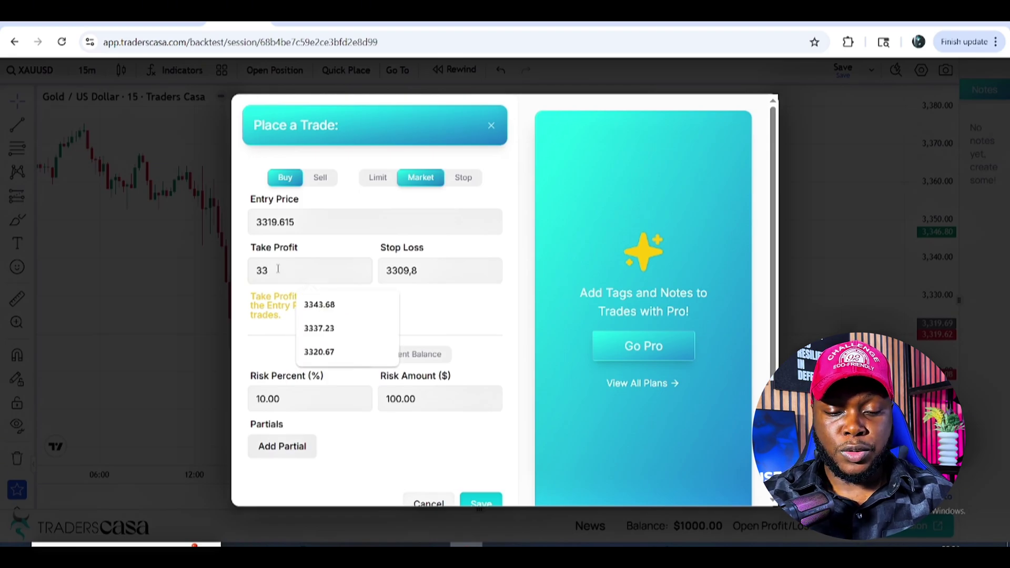
{"action": "type", "text": "30"}
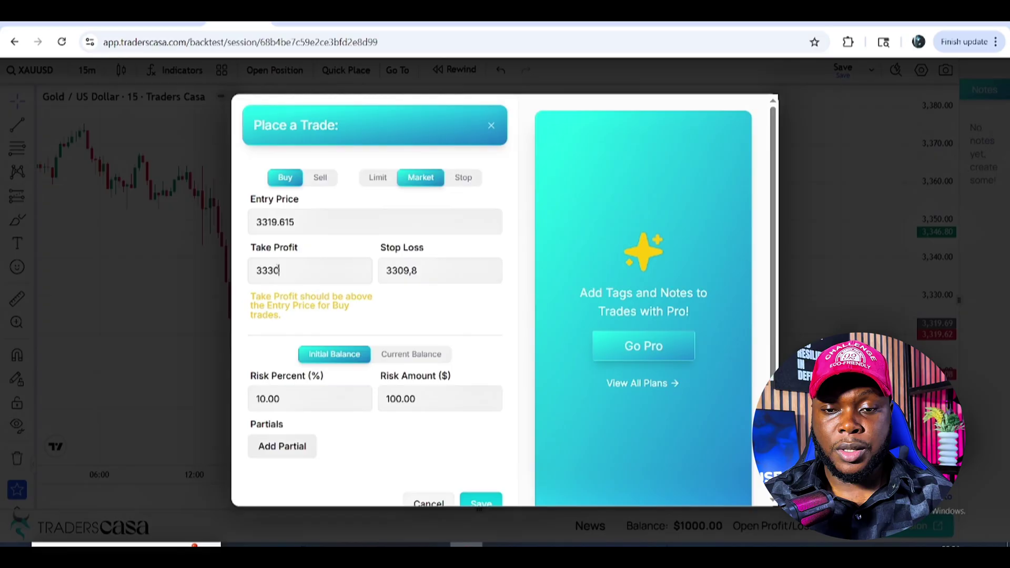
{"action": "type", "text": "."}
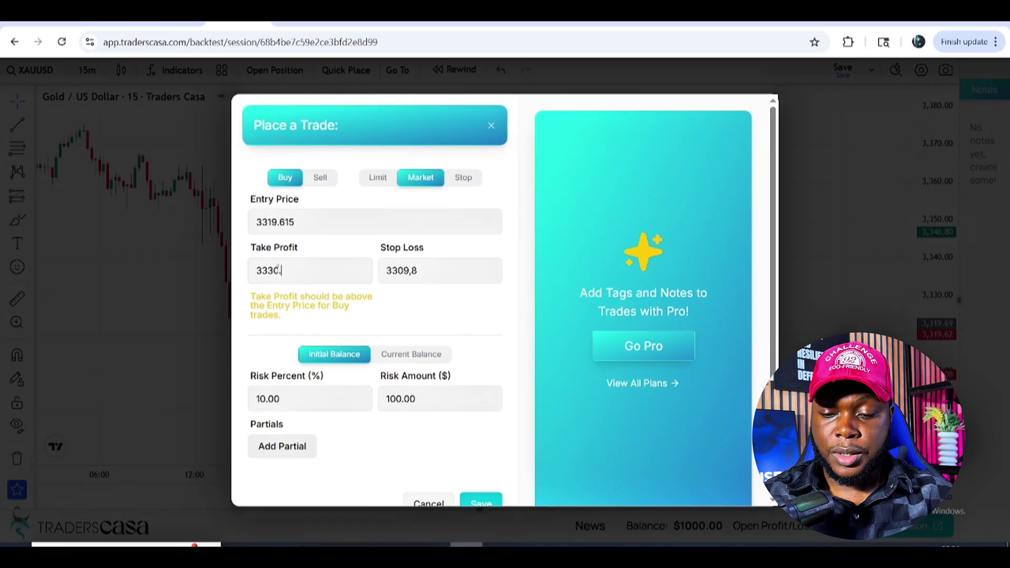
{"action": "type", "text": "09"}
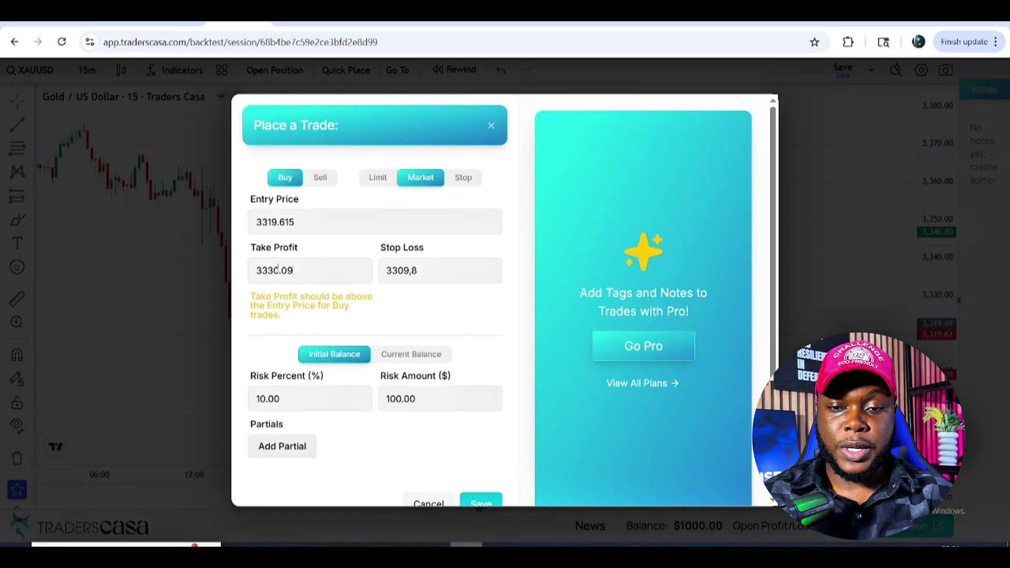
{"action": "left_click", "coordinate": [487, 502]}
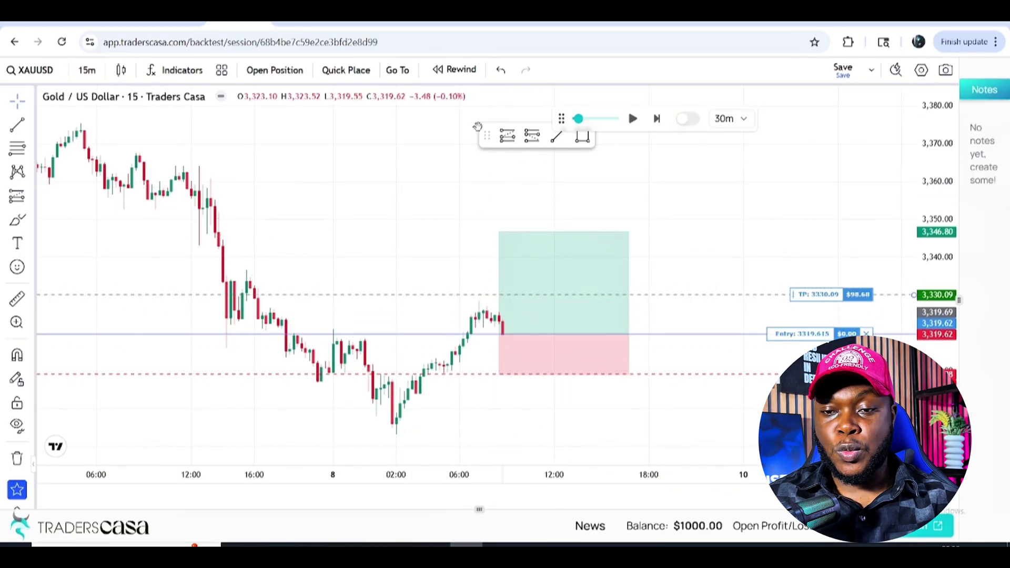
Play the market forward past the trade's take profit, set the replay interval to 1hr, and pause late on 9 June.
{"action": "left_click", "coordinate": [654, 121]}
{"action": "left_click", "coordinate": [634, 121]}
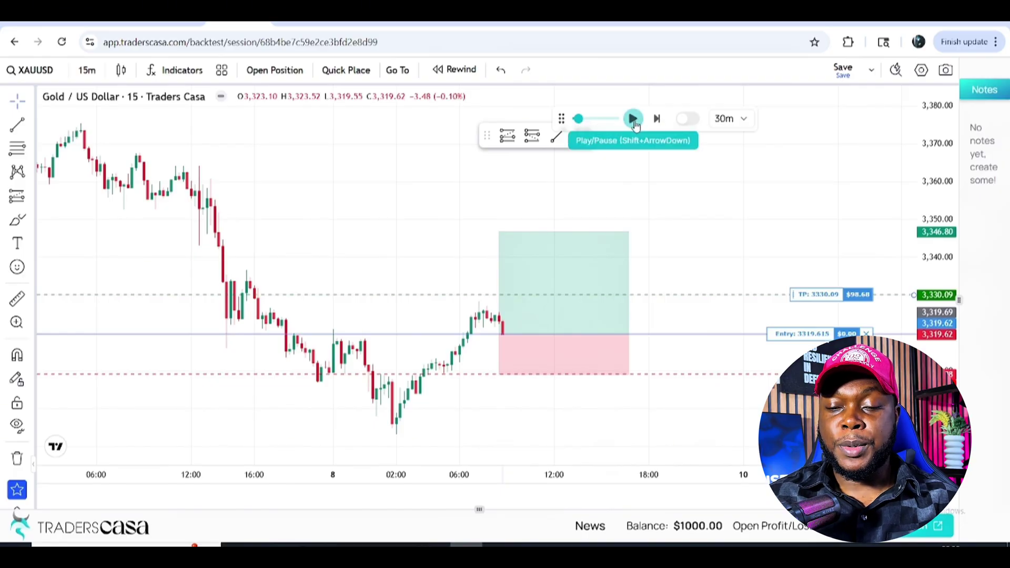
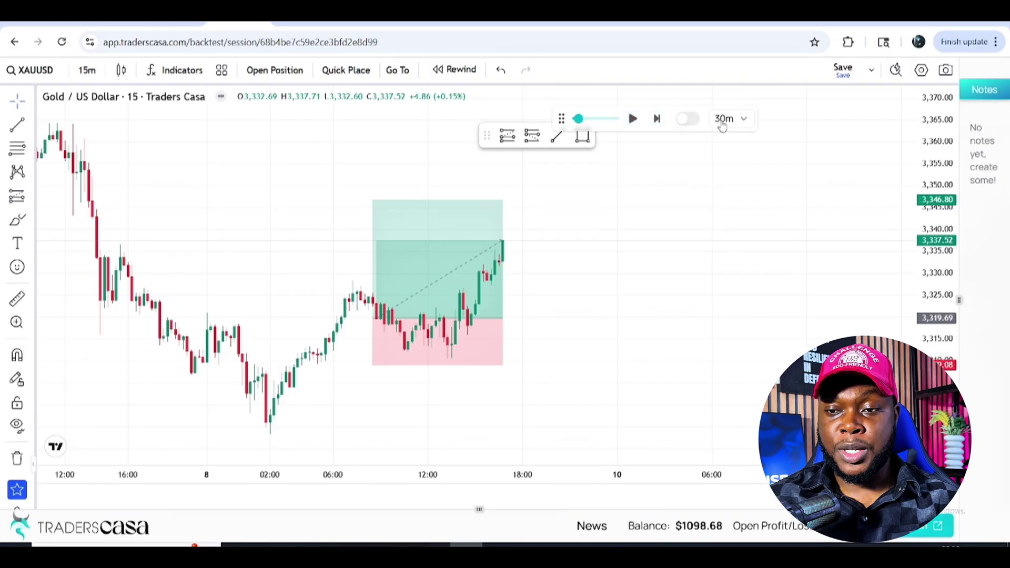
{"action": "left_click", "coordinate": [722, 123]}
{"action": "left_click", "coordinate": [726, 289]}
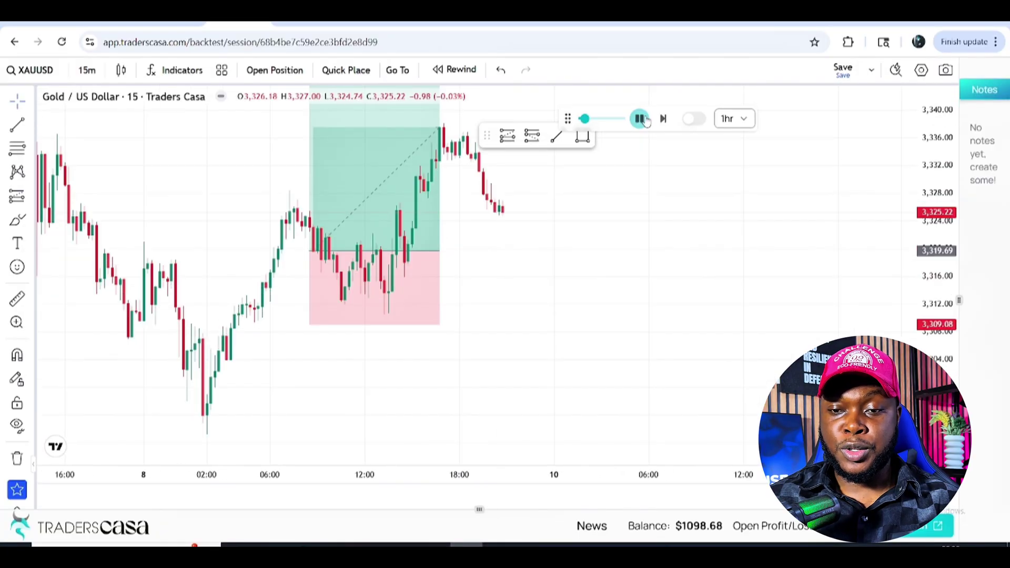
{"action": "left_click", "coordinate": [640, 119]}
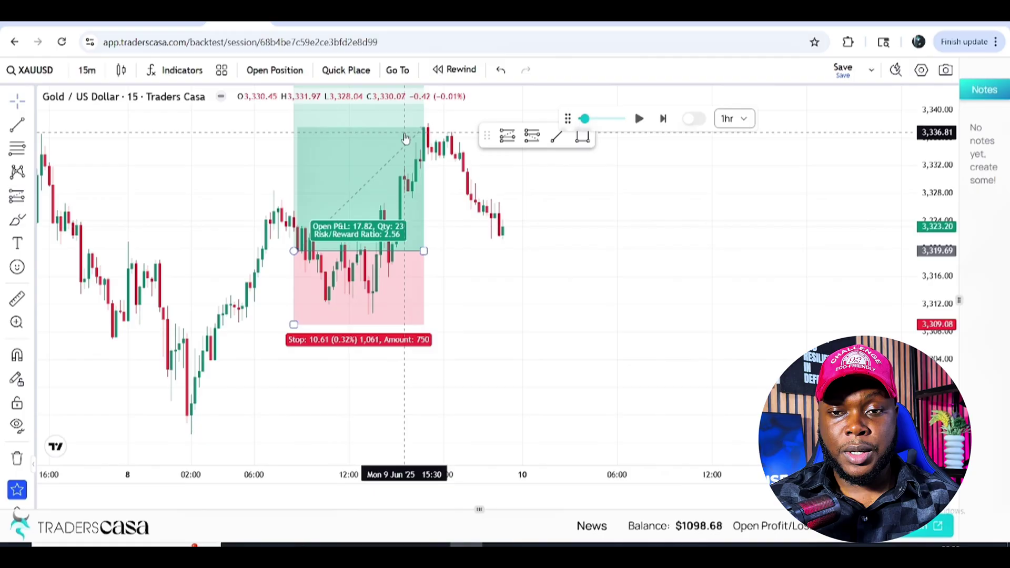
Draw a long position at the latest candle, entry about 3,322.38, with the stop about 6.46 below and the target about 11.20 above.
{"action": "left_click", "coordinate": [531, 137]}
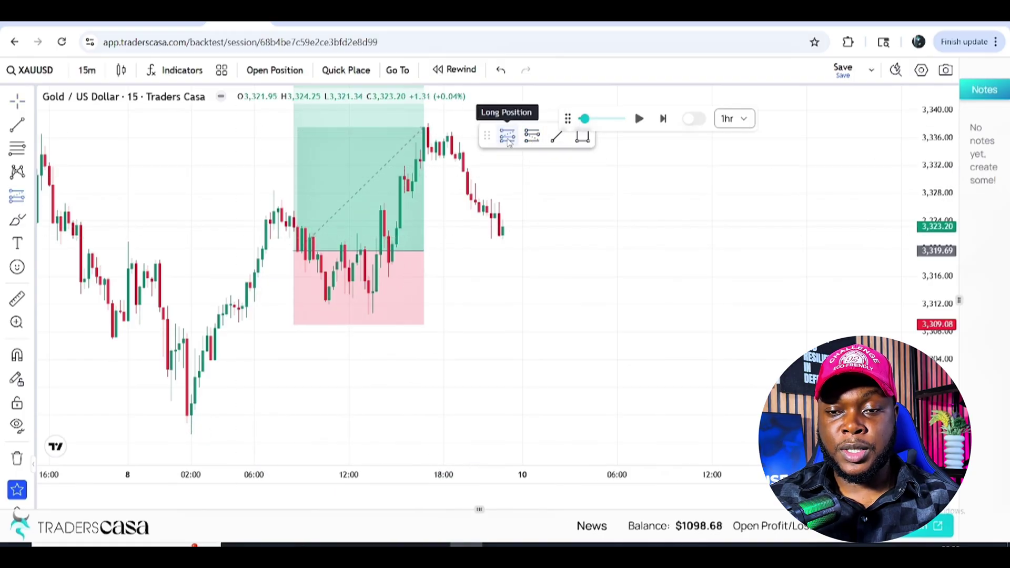
{"action": "left_click", "coordinate": [507, 138]}
{"action": "left_click", "coordinate": [499, 232]}
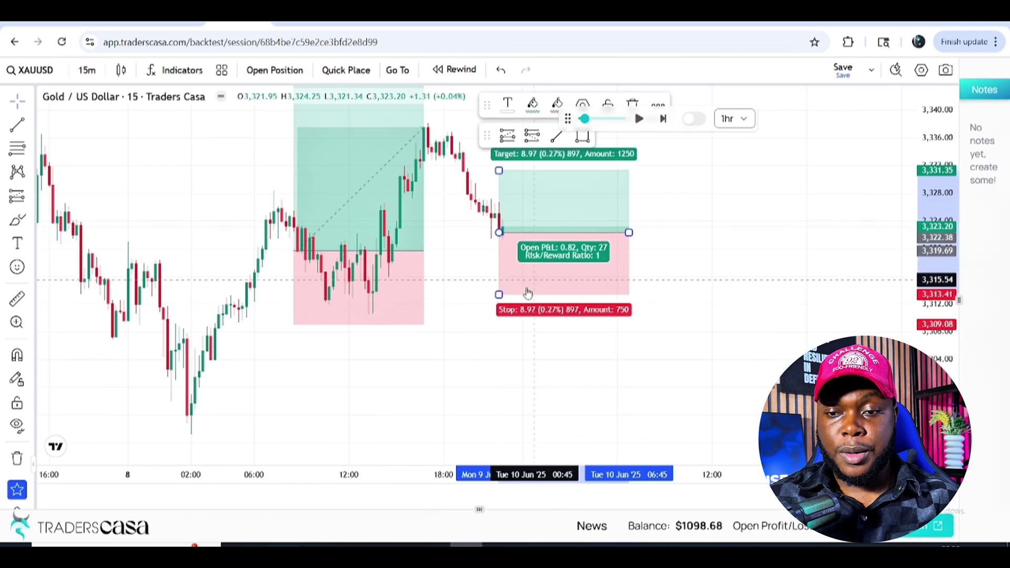
{"action": "left_click_drag", "start_coordinate": [498, 295], "coordinate": [497, 277]}
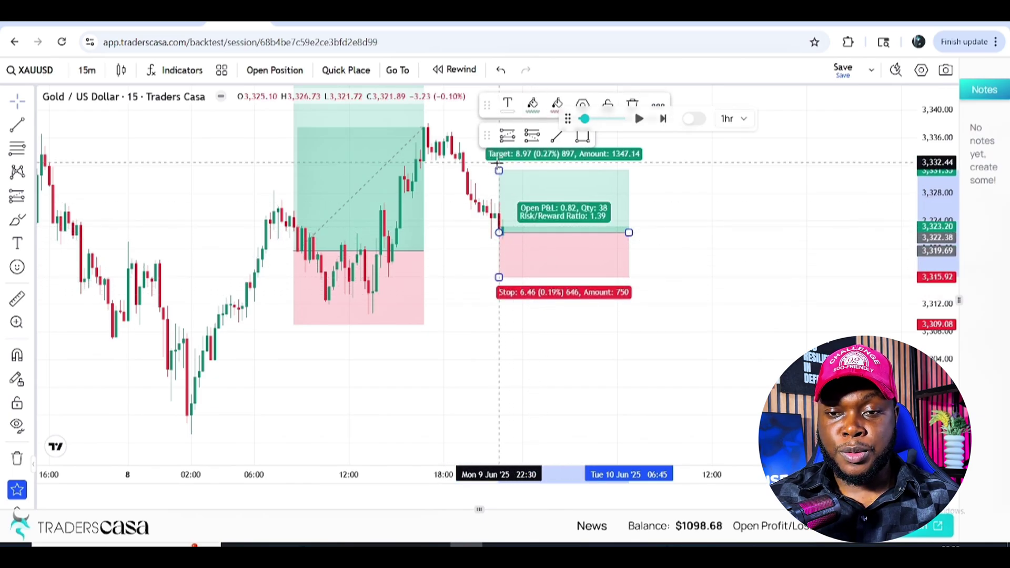
{"action": "left_click_drag", "start_coordinate": [499, 169], "coordinate": [498, 155]}
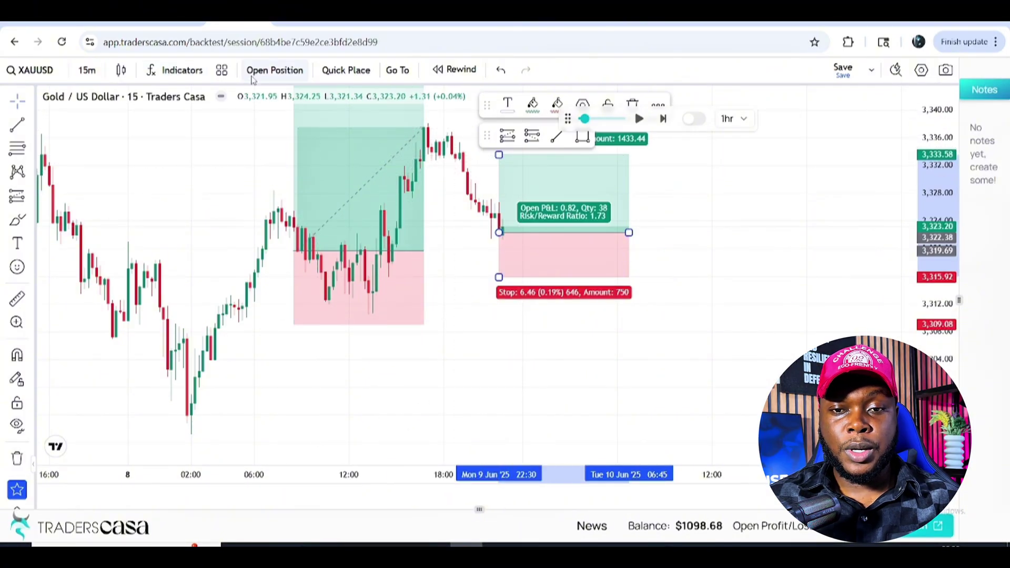
Place a buy limit trade with entry 3322.38, take profit 3333.58, stop loss 3315.92 and a $100 risk amount.
{"action": "left_click", "coordinate": [266, 71]}
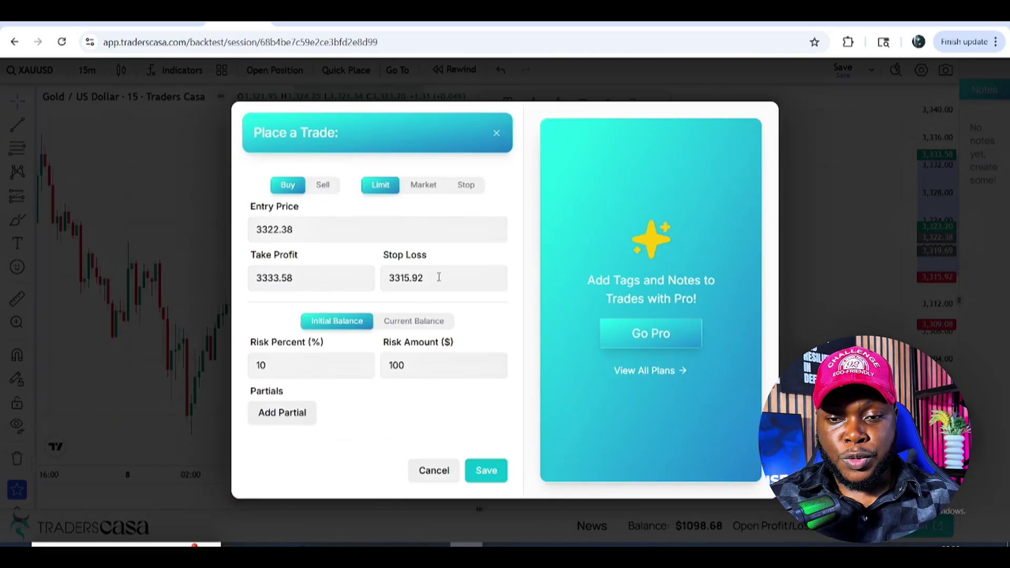
{"action": "left_click", "coordinate": [427, 471]}
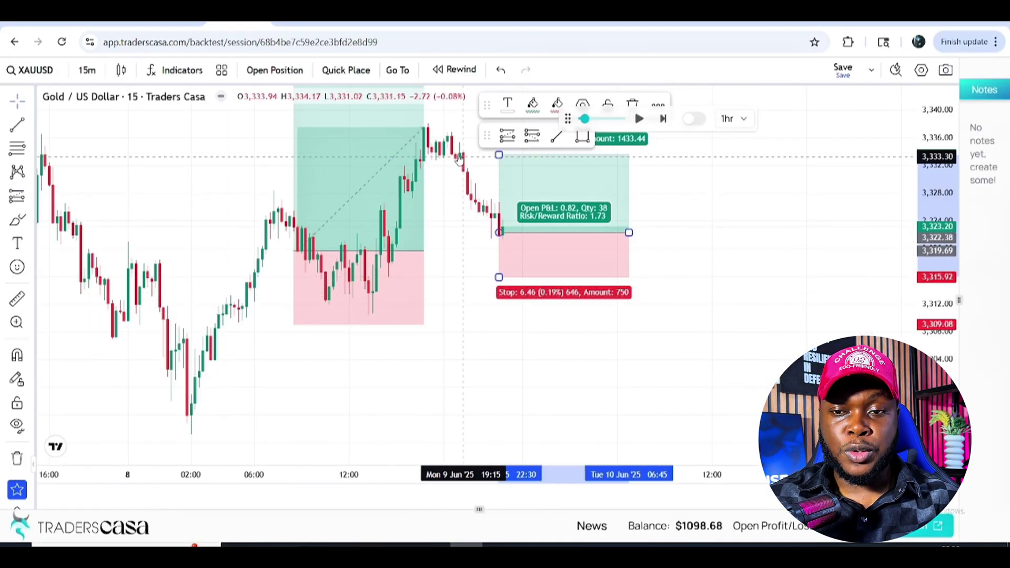
{"action": "left_click", "coordinate": [274, 70]}
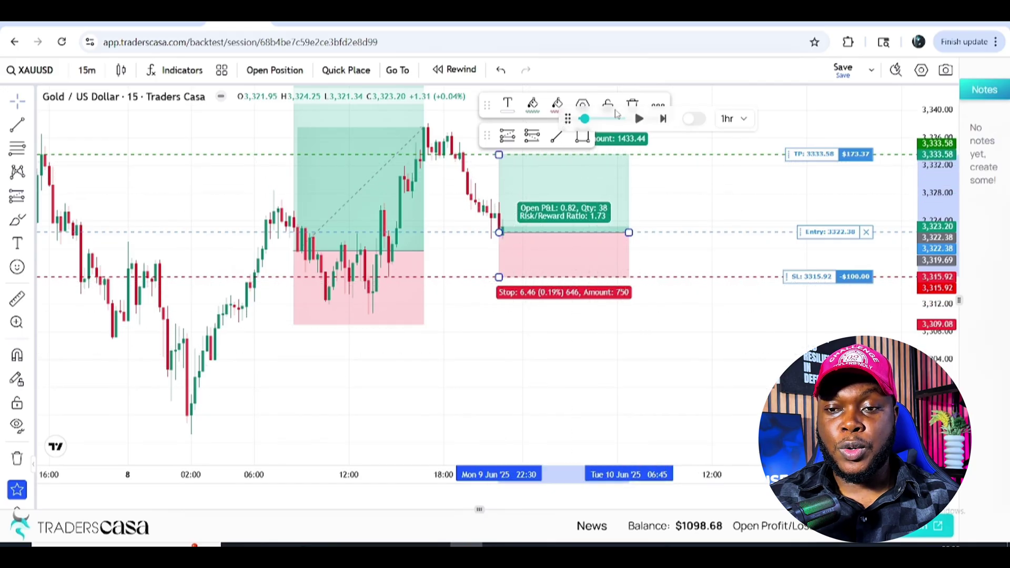
Play the market forward to about midday on 10 June, pause the replay and exit the session.
{"action": "left_click", "coordinate": [639, 119]}
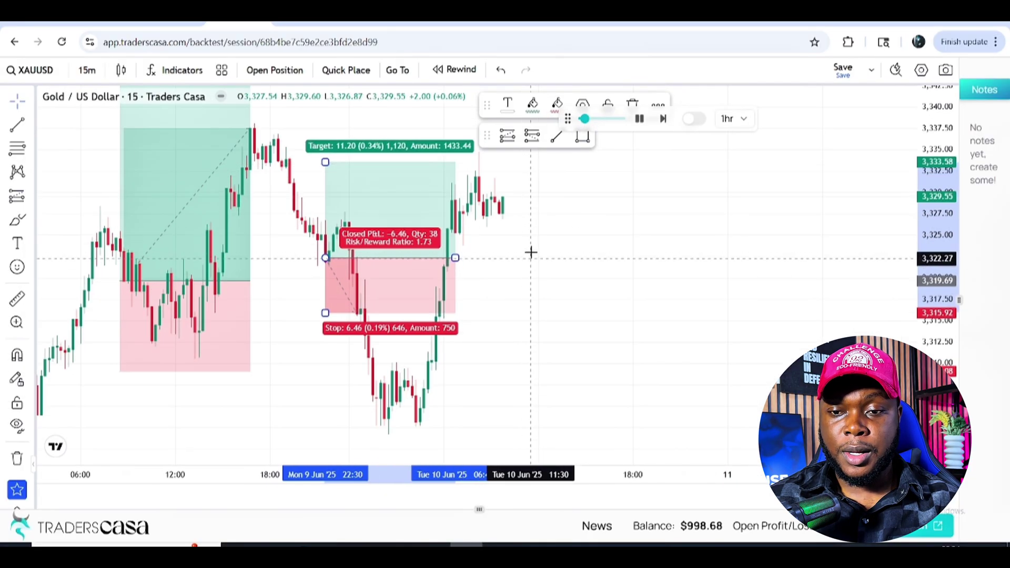
{"action": "left_click", "coordinate": [639, 118]}
{"action": "left_click_drag", "start_coordinate": [567, 266], "coordinate": [500, 311]}
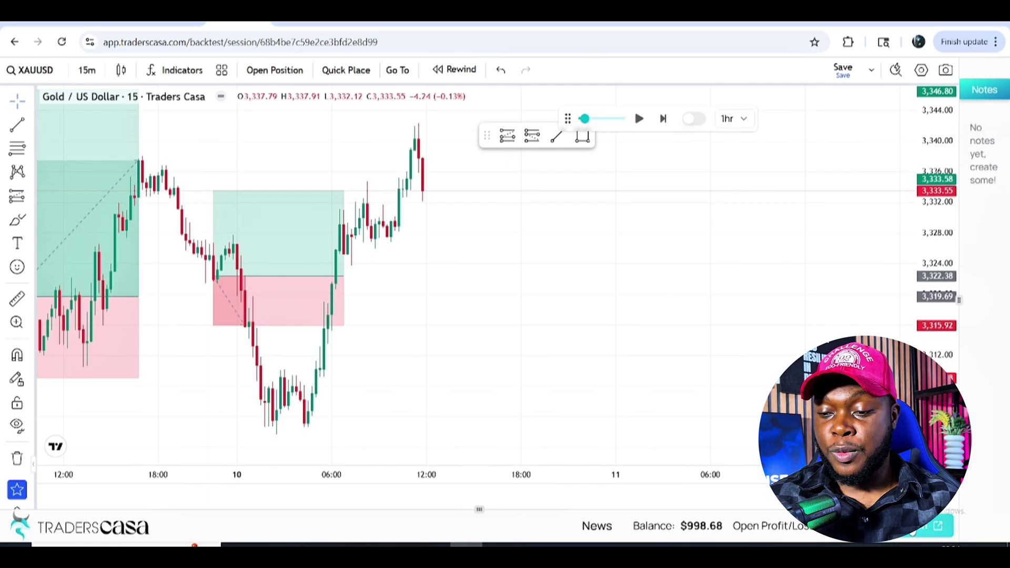
{"action": "left_click", "coordinate": [931, 525]}
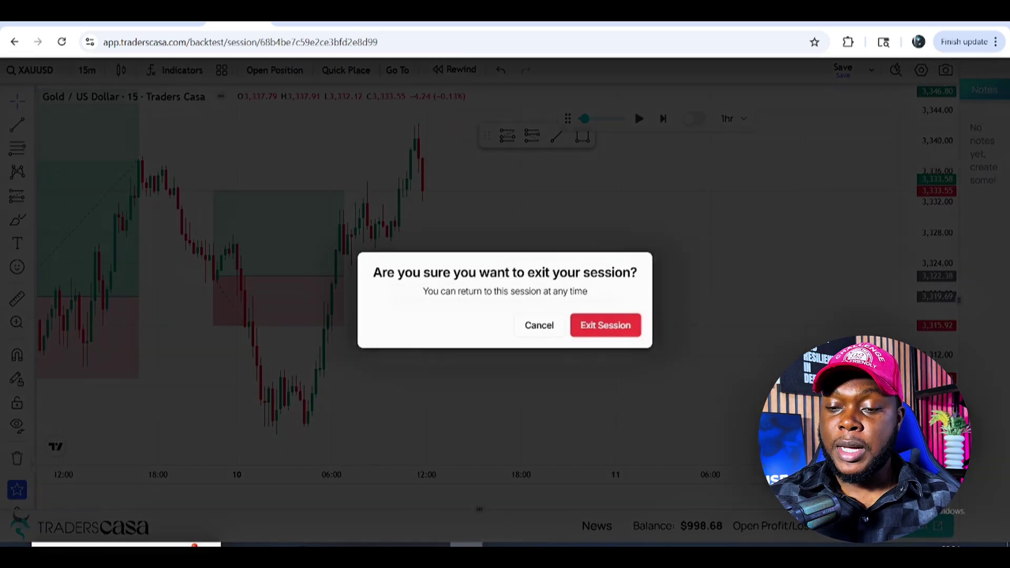
{"action": "left_click", "coordinate": [605, 326]}
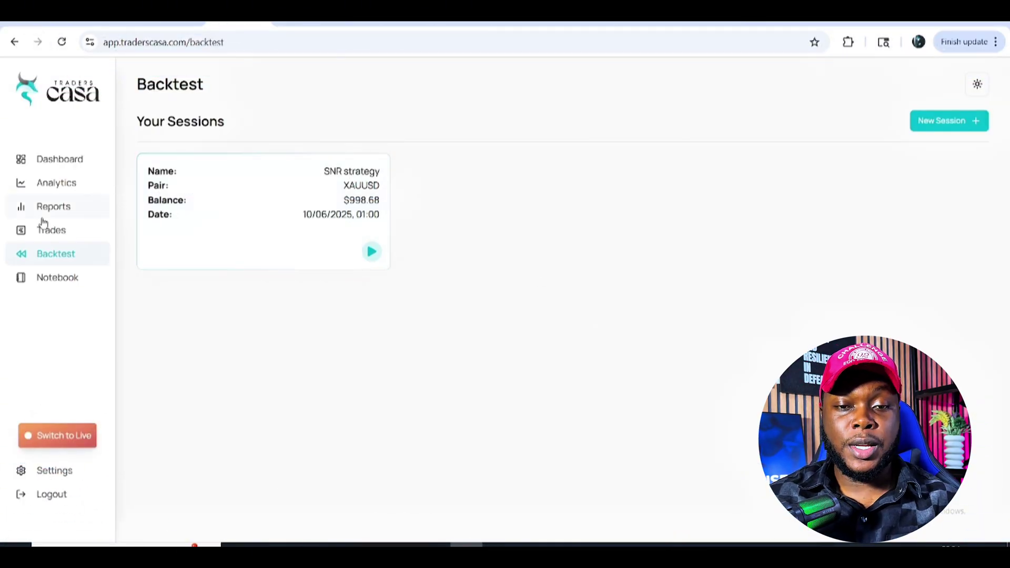
Look over the SNR strategy's analytics and its reports by time, including the hourly overview table.
{"action": "mouse_move", "coordinate": [273, 187]}
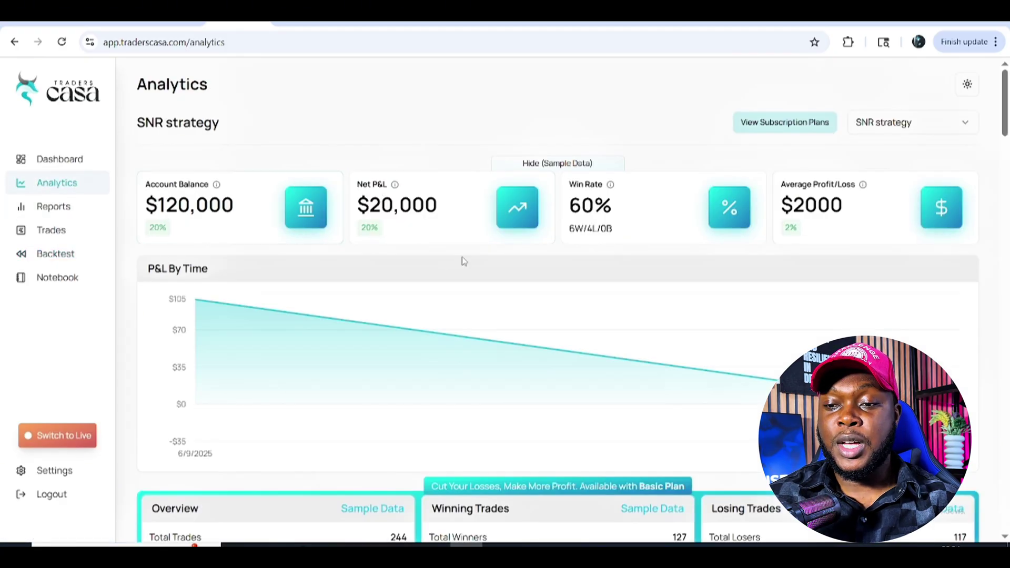
{"action": "left_click", "coordinate": [64, 209]}
{"action": "scroll", "coordinate": [654, 424], "scroll_direction": "down", "scroll_amount": 10}
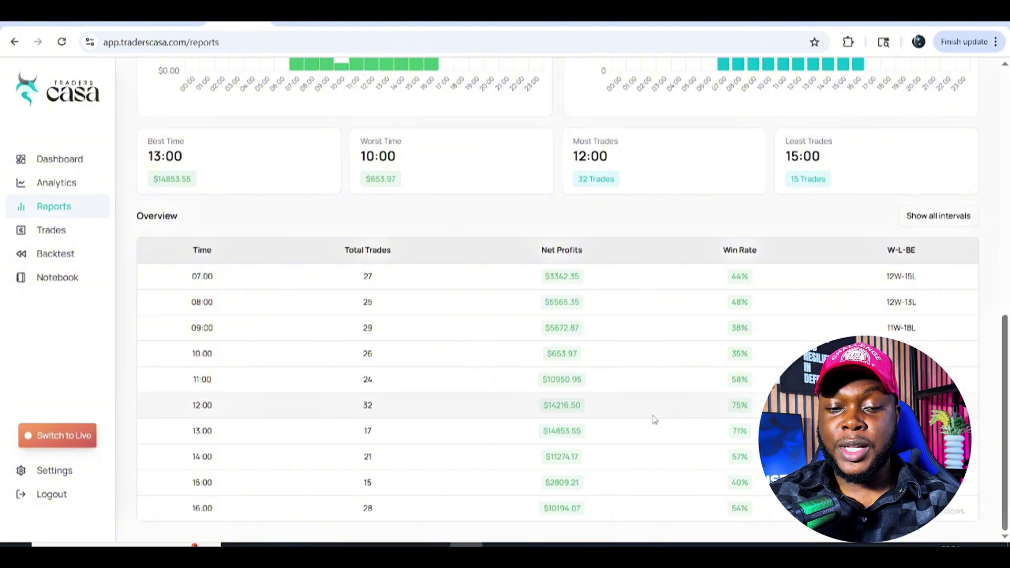
{"action": "scroll", "coordinate": [653, 419], "scroll_direction": "up", "scroll_amount": 10}
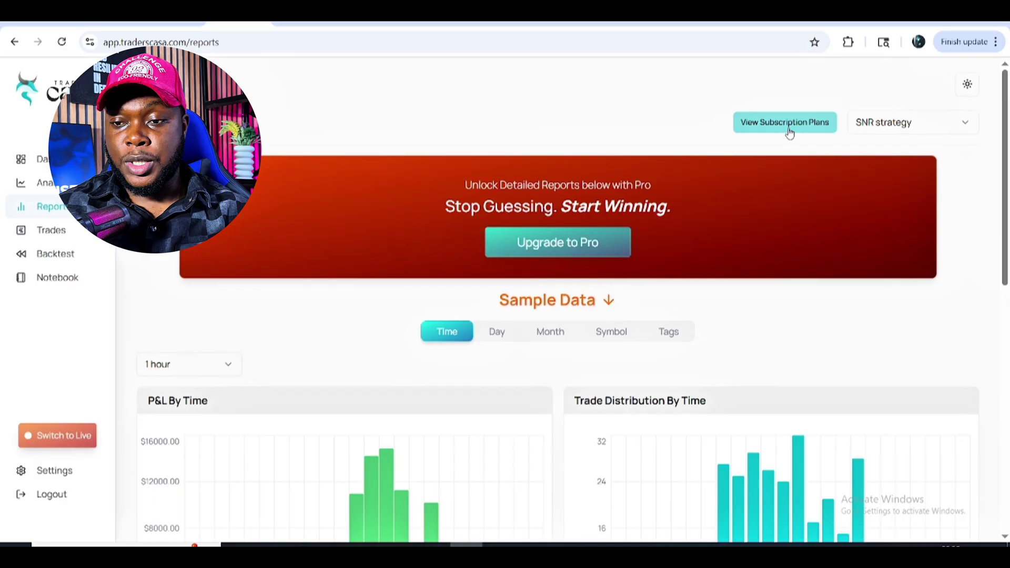
Review the prices and features of the Free, Pro and Basic subscription plans, and leave the plans page.
{"action": "left_click", "coordinate": [787, 129]}
{"action": "scroll", "coordinate": [563, 360], "scroll_direction": "down", "scroll_amount": 5}
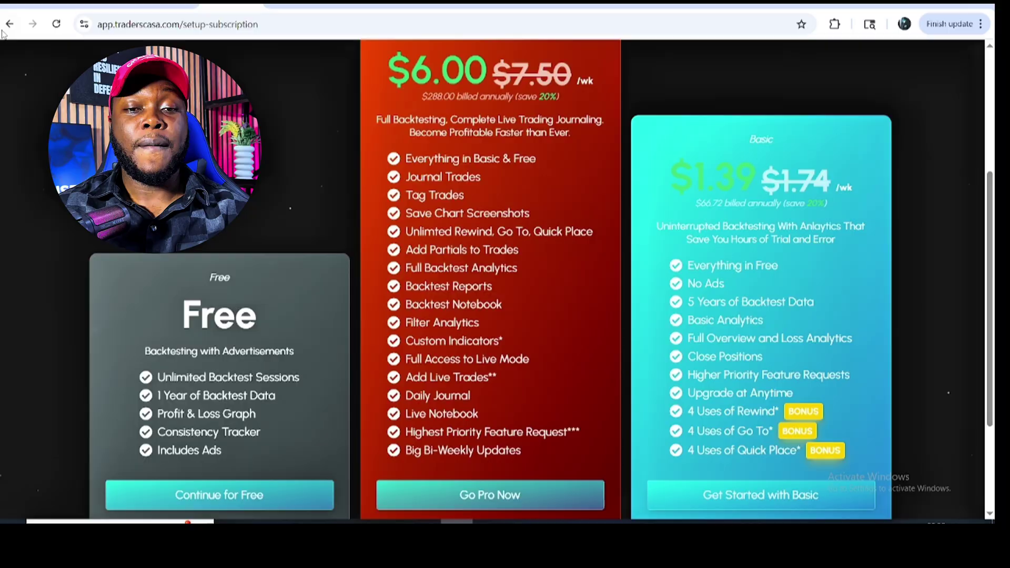
{"action": "left_click", "coordinate": [12, 24]}
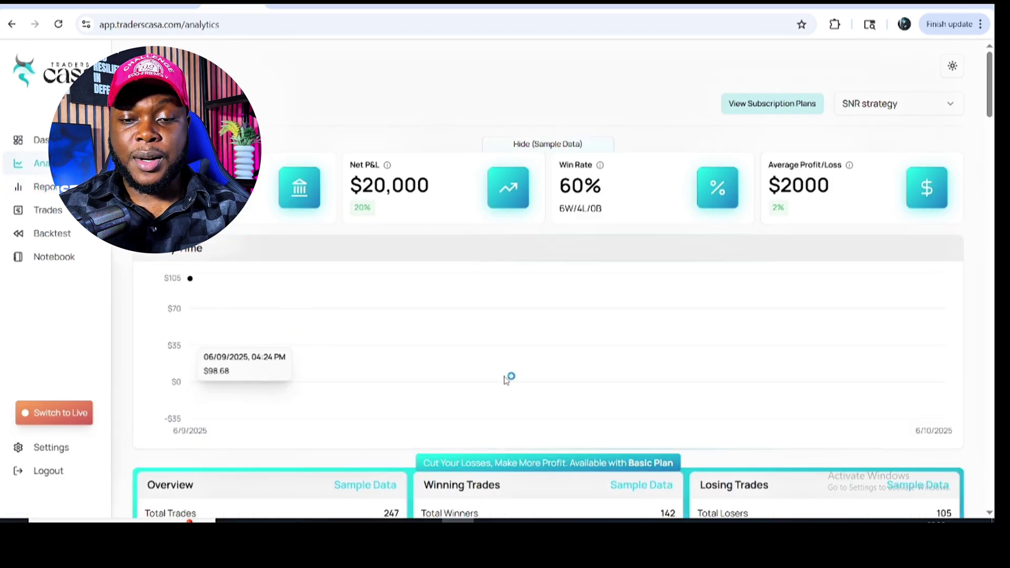
Examine the SNR strategy's analytics, including trade statistics, P&L charts and monthly profit calendars, and return to the backtest session list.
{"action": "scroll", "coordinate": [505, 380], "scroll_direction": "down", "scroll_amount": 5}
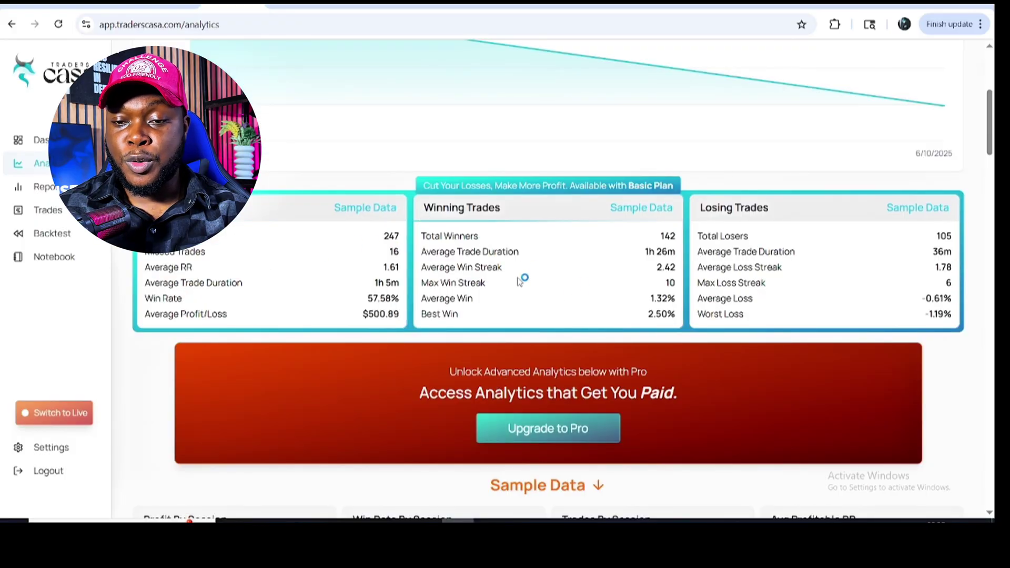
{"action": "scroll", "coordinate": [462, 242], "scroll_direction": "down", "scroll_amount": 10}
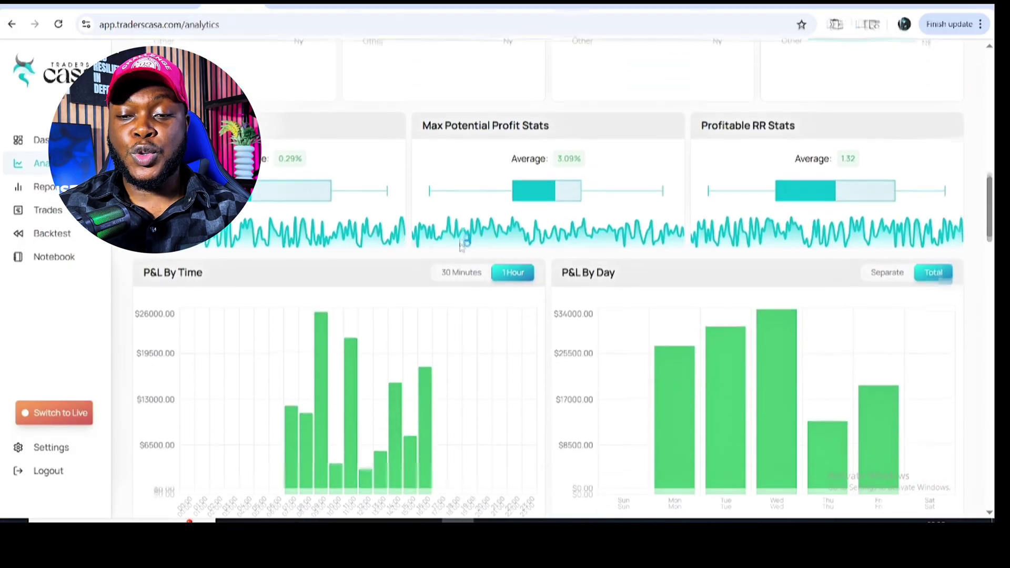
{"action": "scroll", "coordinate": [462, 244], "scroll_direction": "down", "scroll_amount": 15}
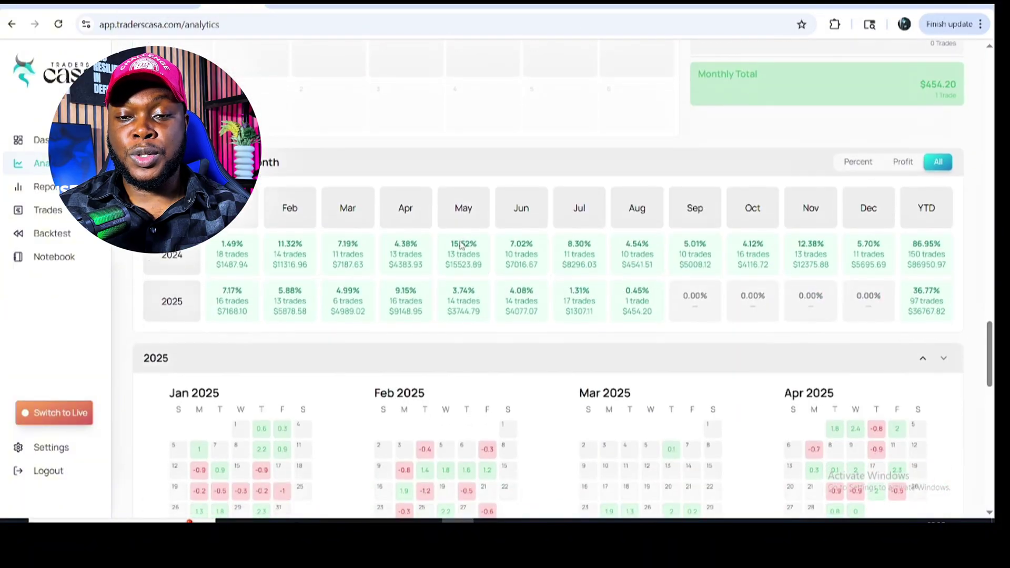
{"action": "scroll", "coordinate": [461, 245], "scroll_direction": "down", "scroll_amount": 5}
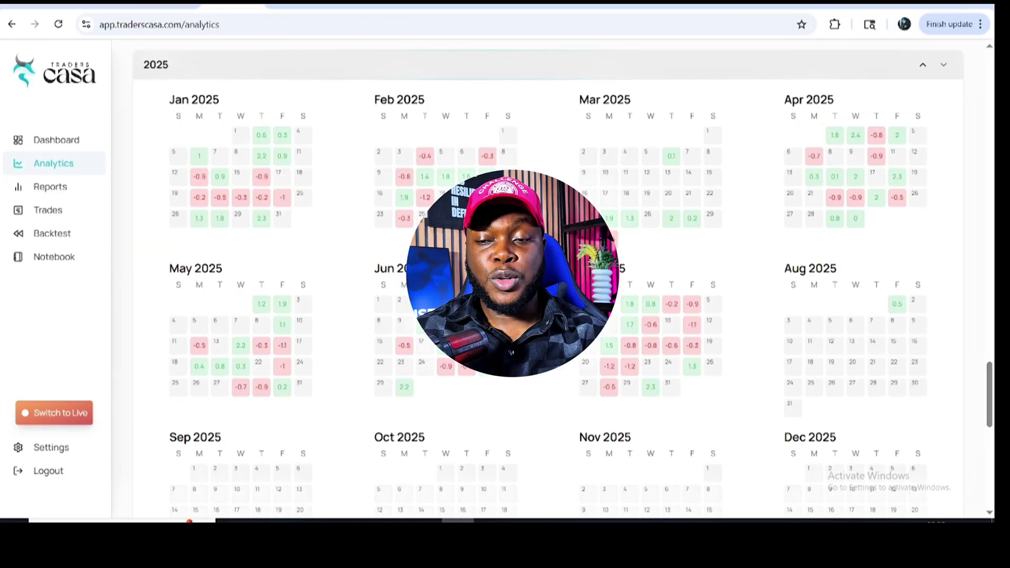
{"action": "scroll", "coordinate": [547, 279], "scroll_direction": "up", "scroll_amount": 15}
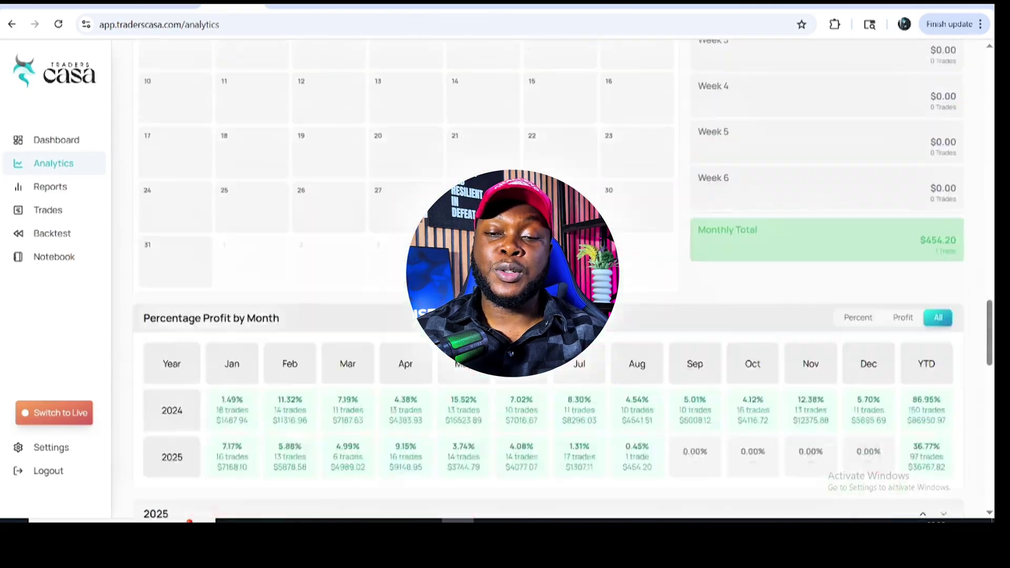
{"action": "scroll", "coordinate": [547, 279], "scroll_direction": "up", "scroll_amount": 3}
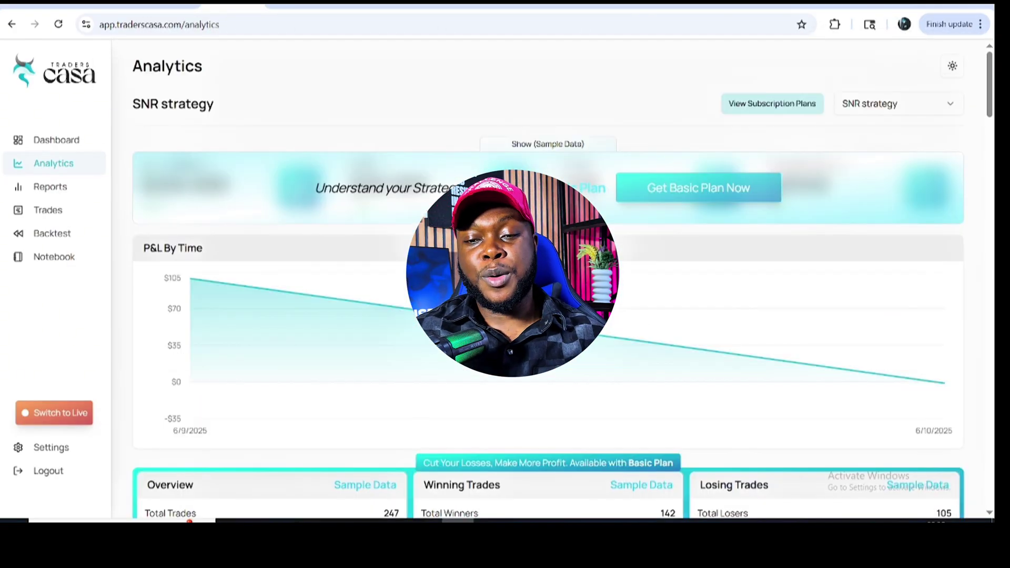
{"action": "left_click", "coordinate": [59, 243]}
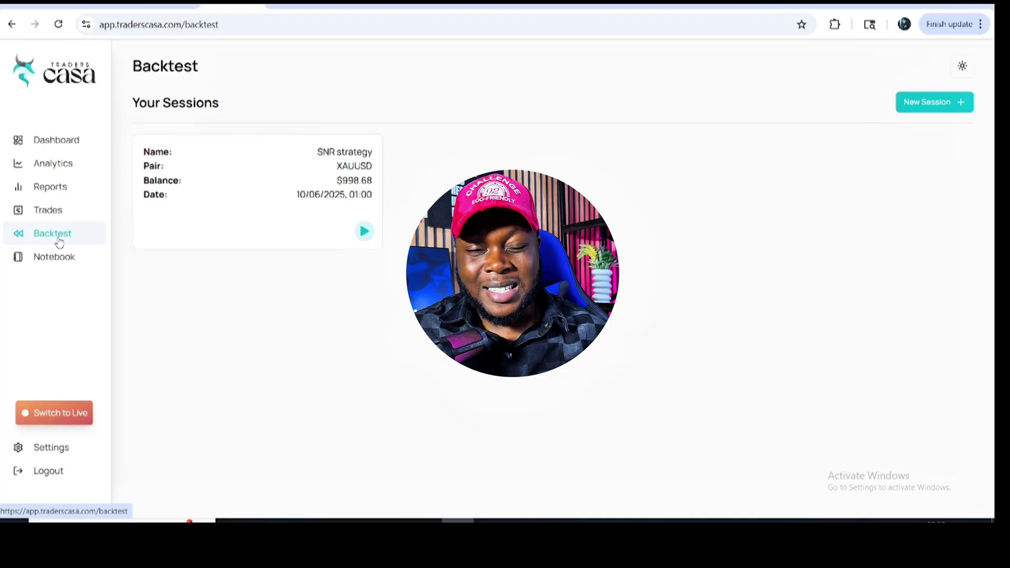